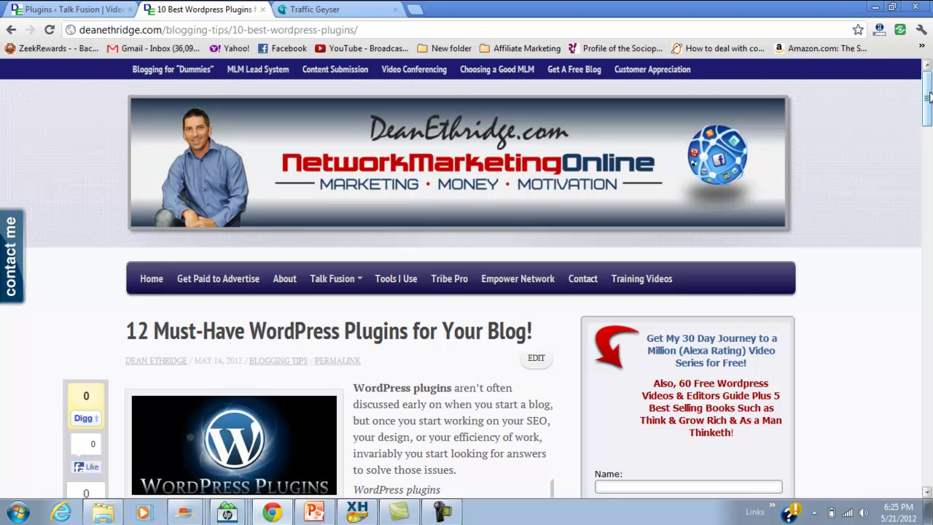
- Read the blog post's introduction and its list of must-have WordPress plugins, highlighting the Akismet entry
left_click_drag(928, 97, 928, 102)
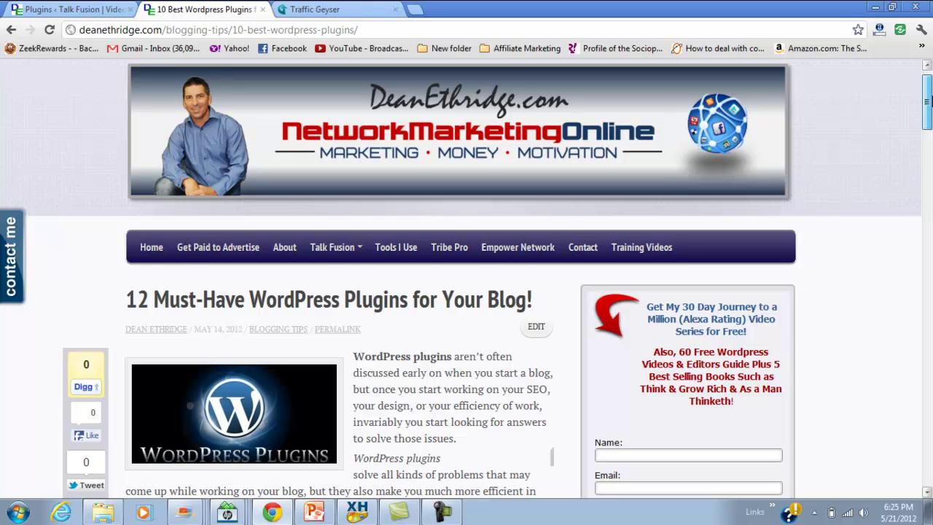
left_click_drag(928, 102, 927, 132)
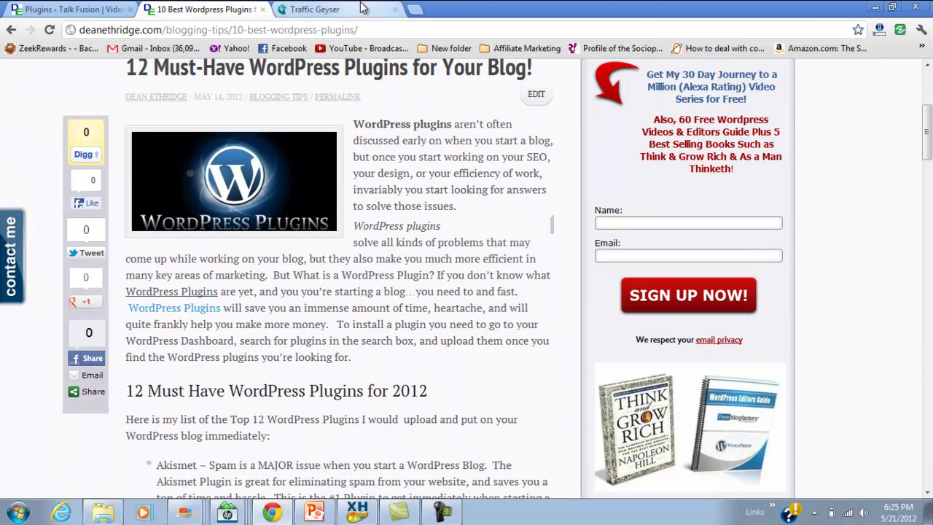
left_click_drag(927, 142, 926, 178)
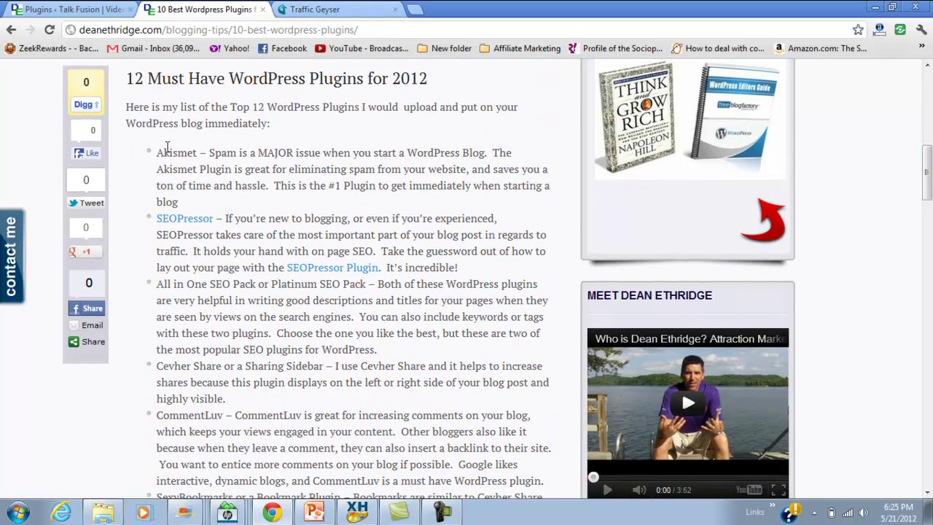
left_click_drag(195, 152, 156, 152)
- Switch to the WordPress admin's installed plugins page and look over the Akismet entry and status filters
left_click(88, 14)
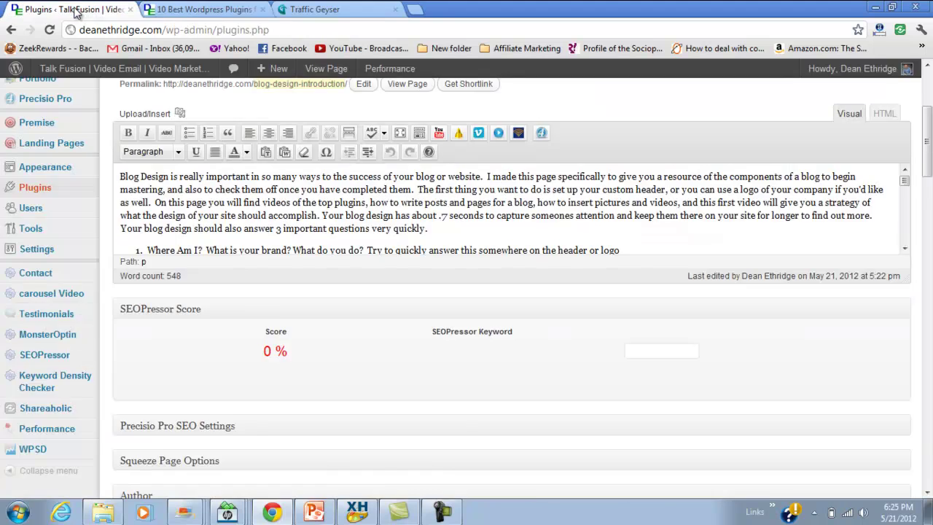
scroll(164, 277, "down", 3)
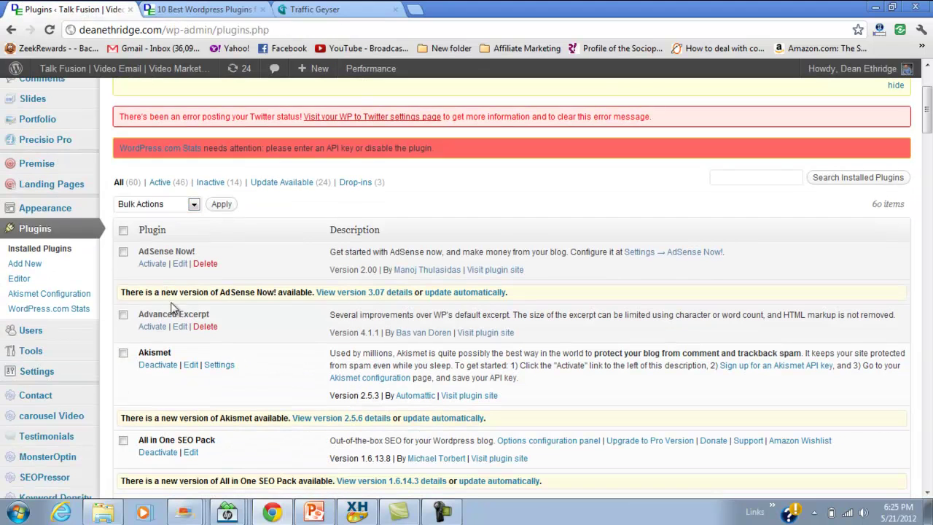
scroll(222, 107, "up", 3)
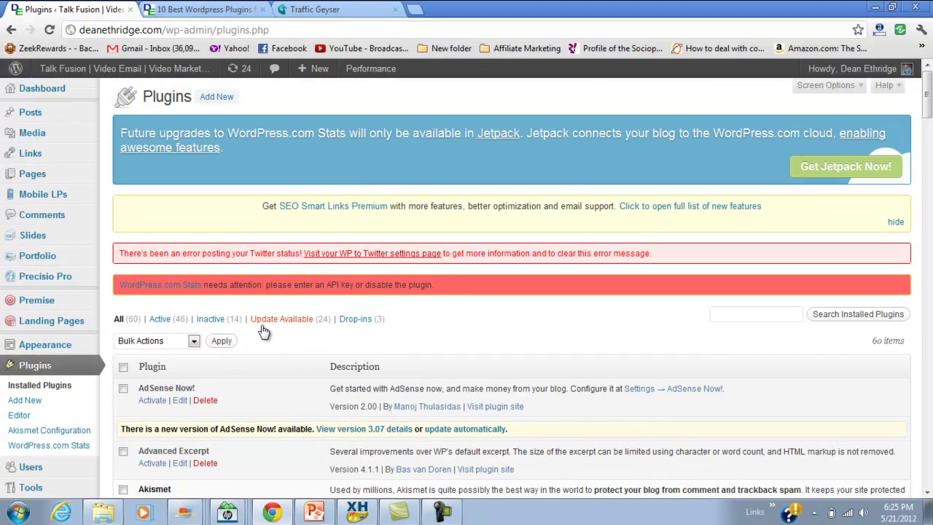
- Open the page for adding new plugins and search the plugin directory by term for "akismet"
left_click(217, 96)
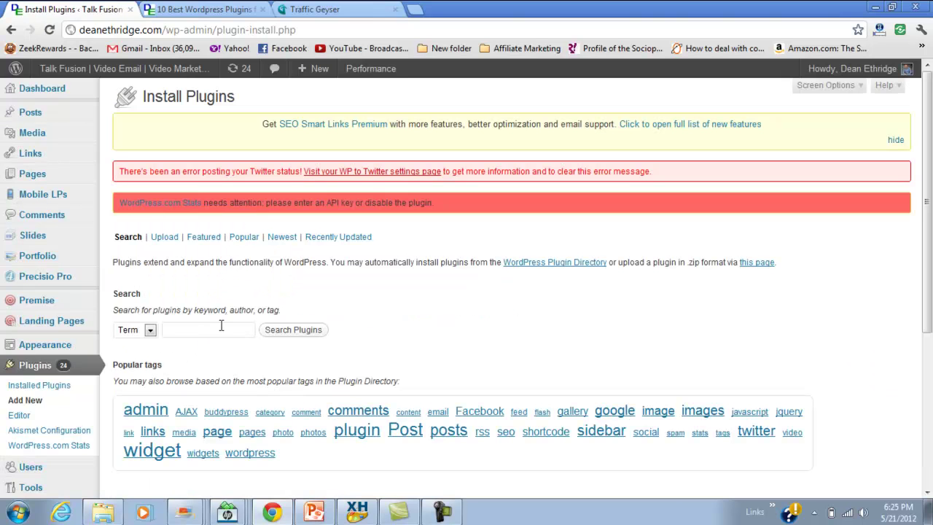
left_click(222, 328)
type("a")
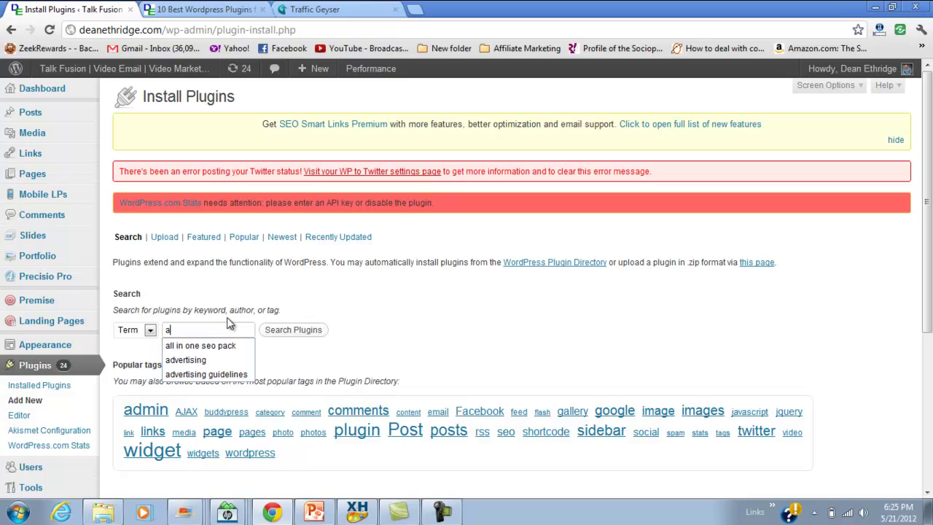
type("kism")
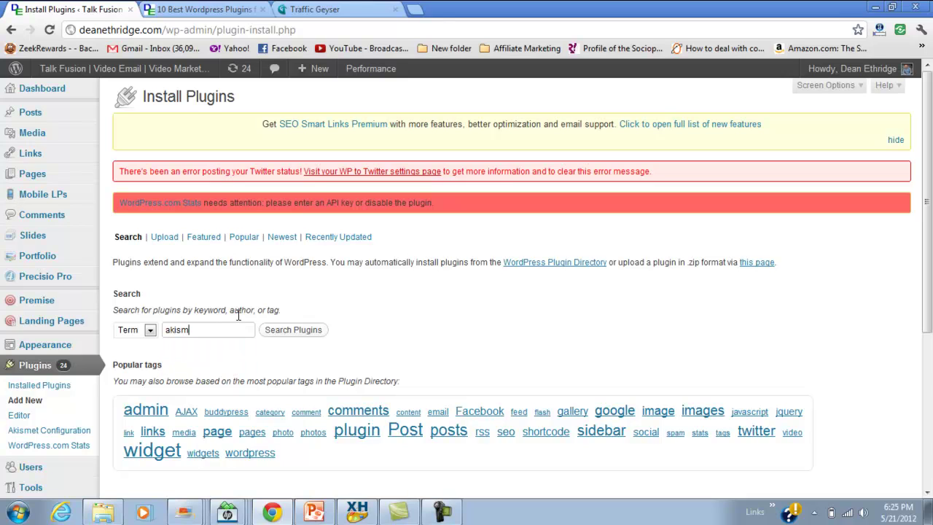
type("et")
left_click(306, 330)
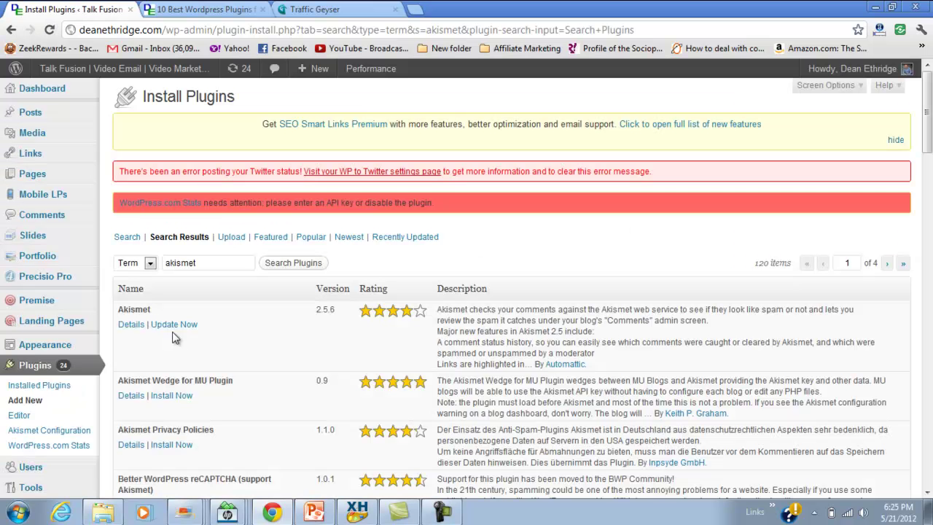
- Return to the installed plugins list and examine the Akismet and All in One SEO Pack entries
left_click(52, 391)
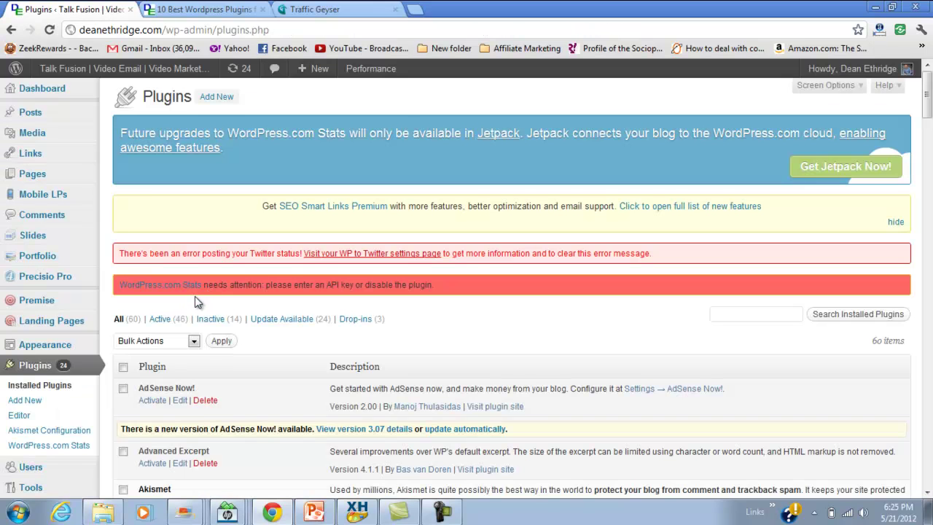
scroll(233, 379, "down", 2)
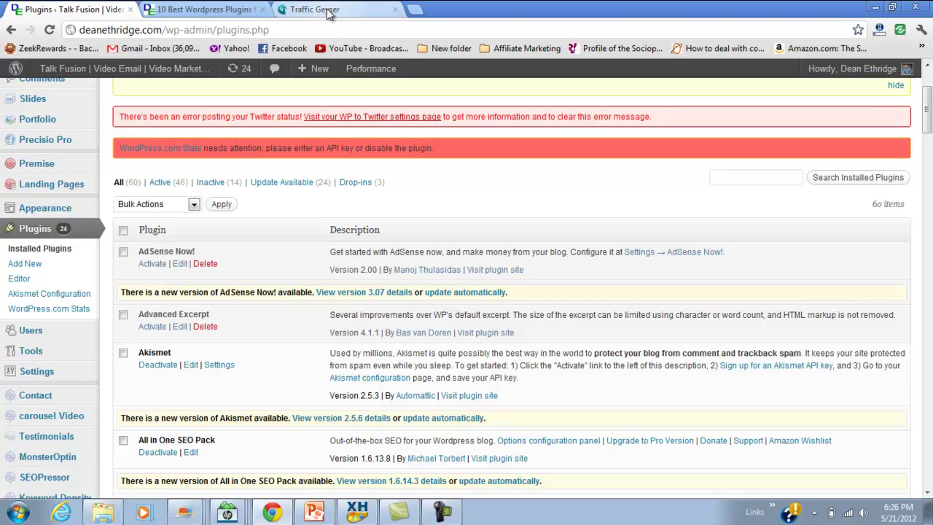
scroll(281, 339, "down", 3)
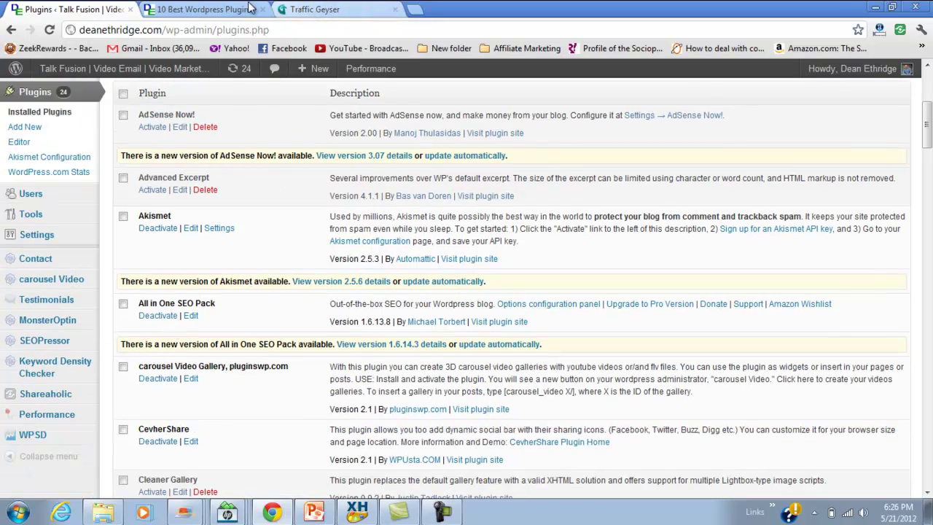
- Switch to the editor for the post "What are the Best Wordpress Theme Providers for 2012?" and review its body text
left_click(321, 13)
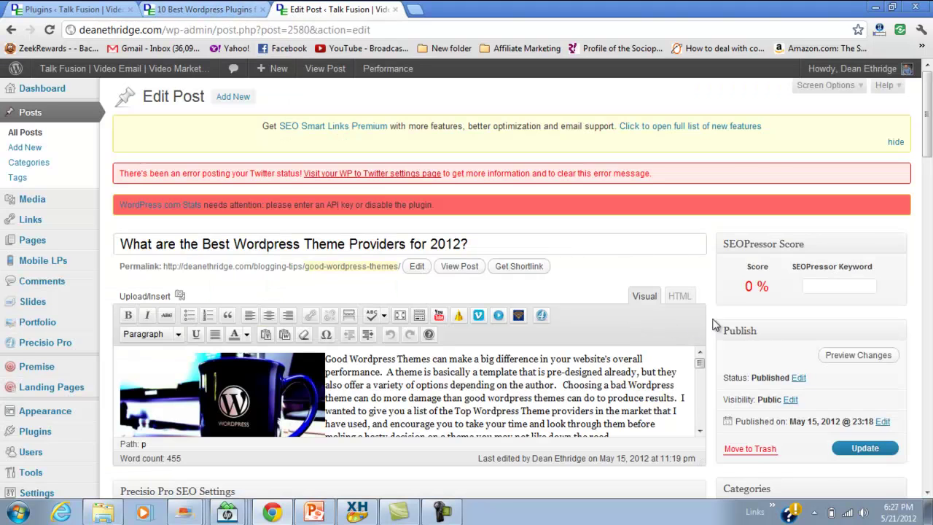
scroll(673, 332, "down", 5)
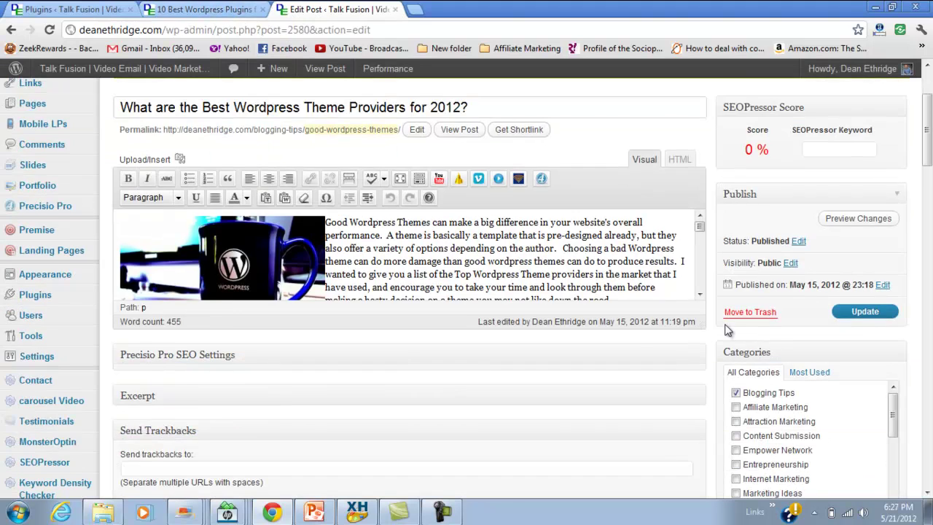
scroll(578, 293, "up", 2)
scroll(472, 249, "down", 5)
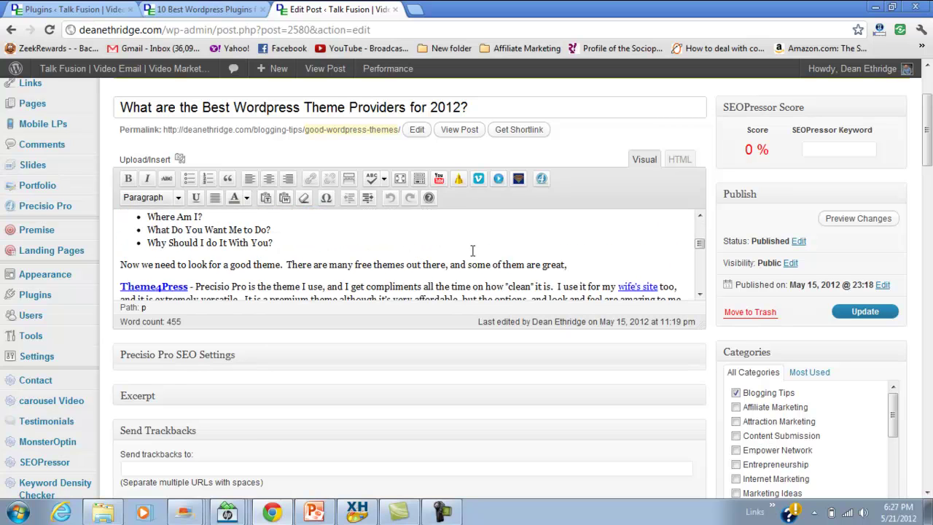
scroll(472, 250, "down", 2)
scroll(295, 248, "up", 8)
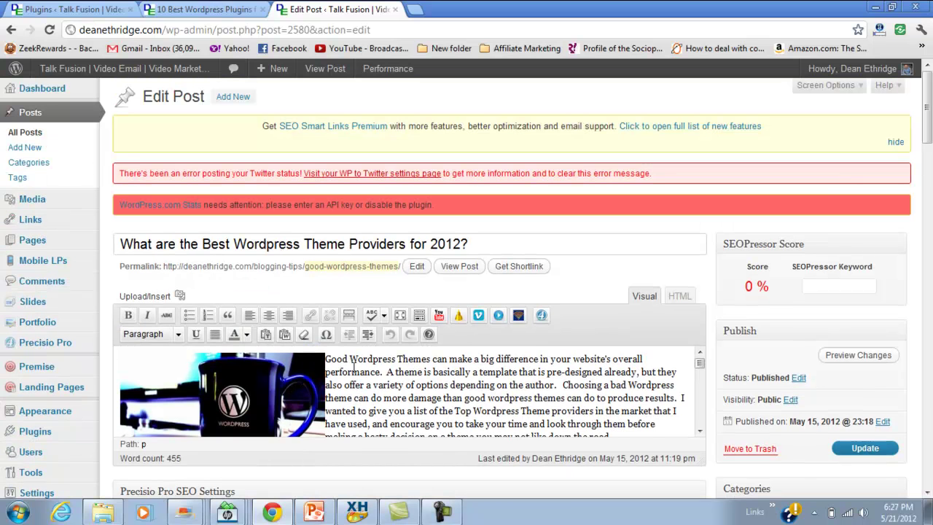
scroll(354, 363, "down", 3)
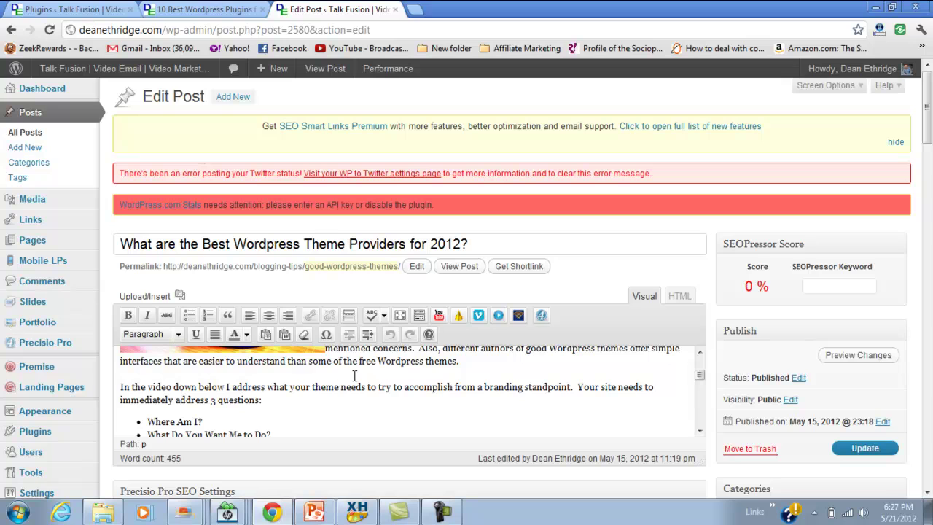
scroll(354, 376, "up", 2)
scroll(408, 383, "up", 1)
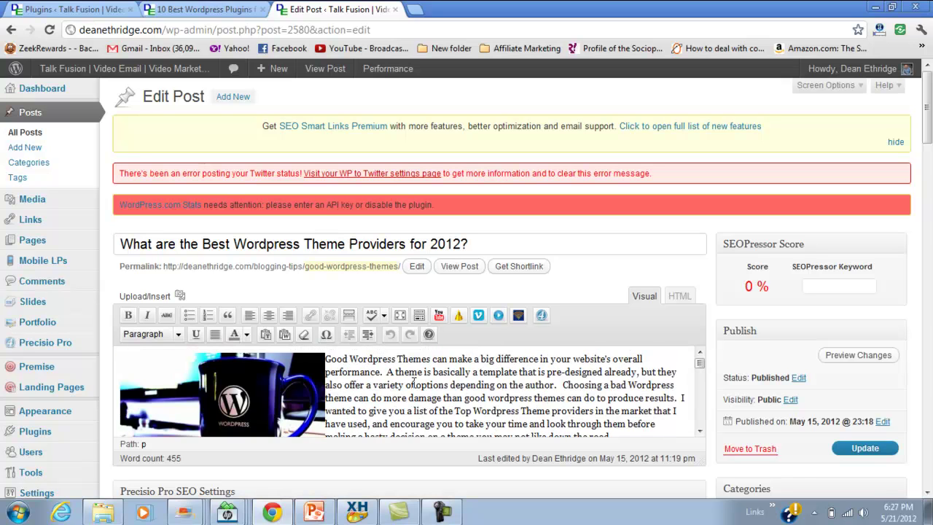
- Find the post's All in One SEO Pack section and examine the Title field and its recommended character limit
scroll(433, 386, "down", 5)
scroll(433, 385, "down", 10)
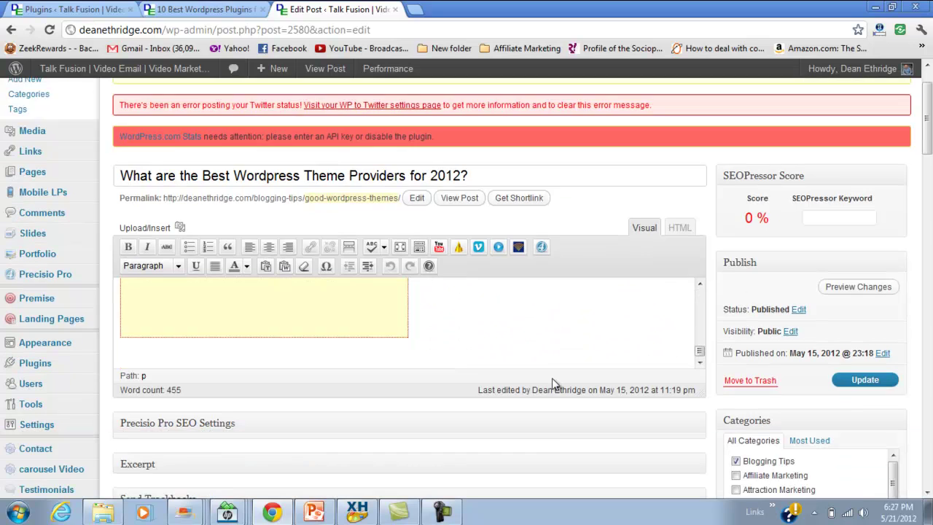
scroll(573, 349, "down", 2)
scroll(557, 353, "down", 10)
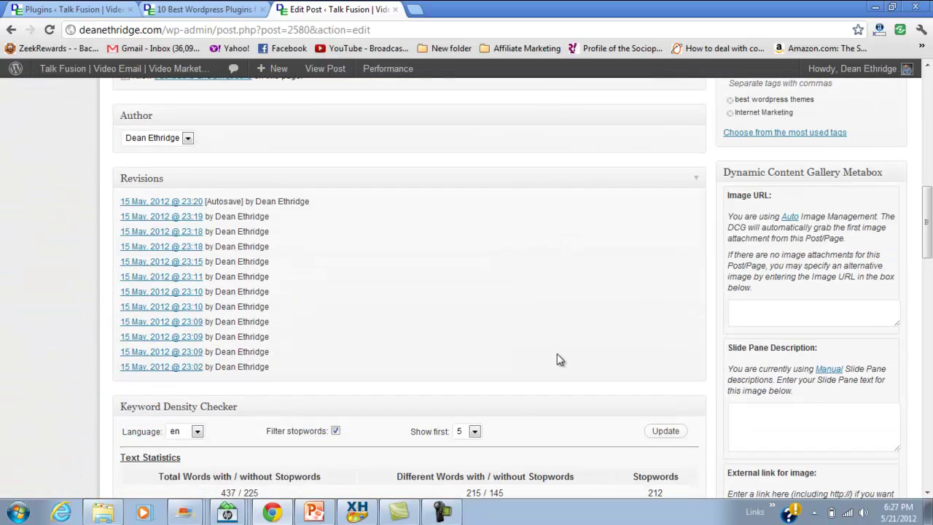
scroll(557, 354, "down", 10)
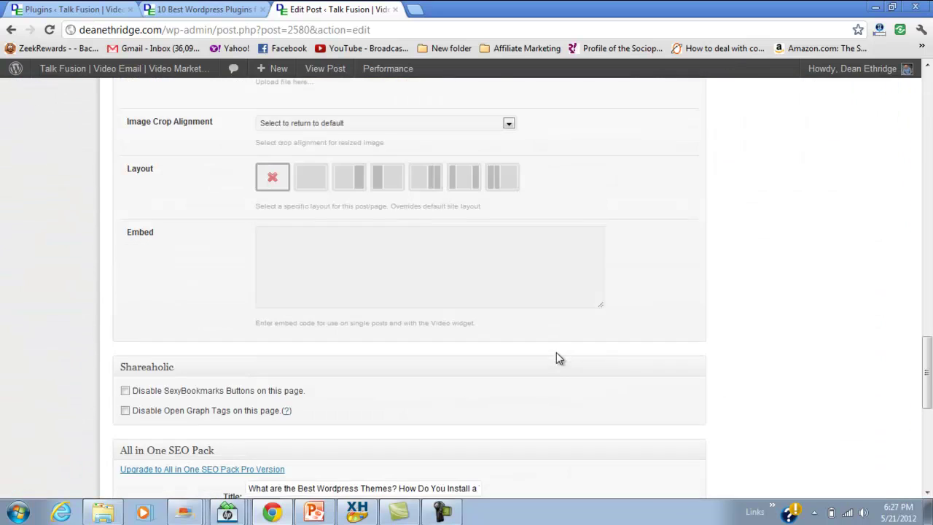
scroll(556, 353, "down", 3)
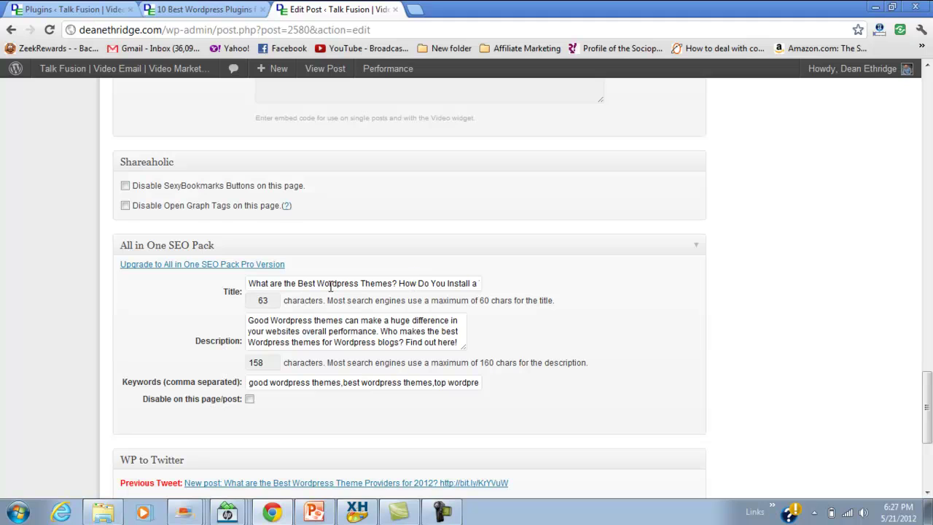
left_click_drag(249, 282, 497, 301)
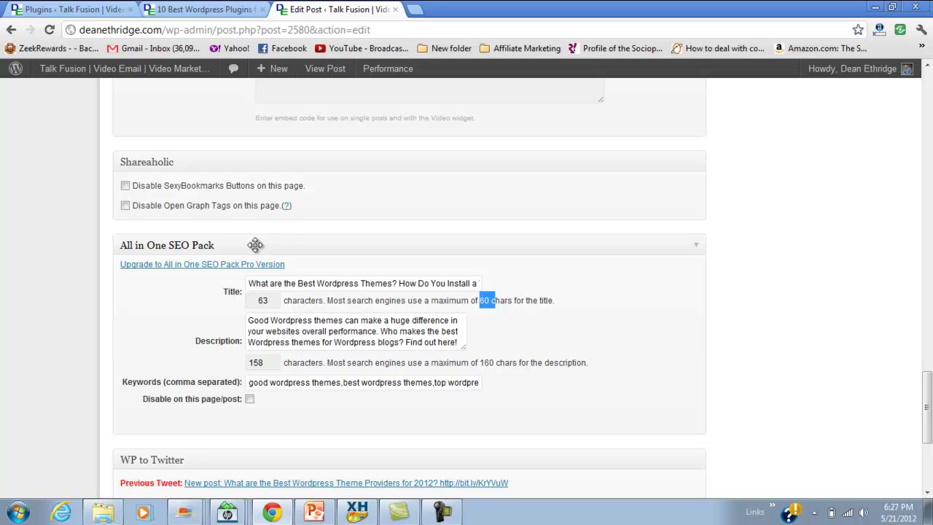
- Glance at the installed plugins list, then return to the post editor to review the SEO description and keywords
left_click(58, 10)
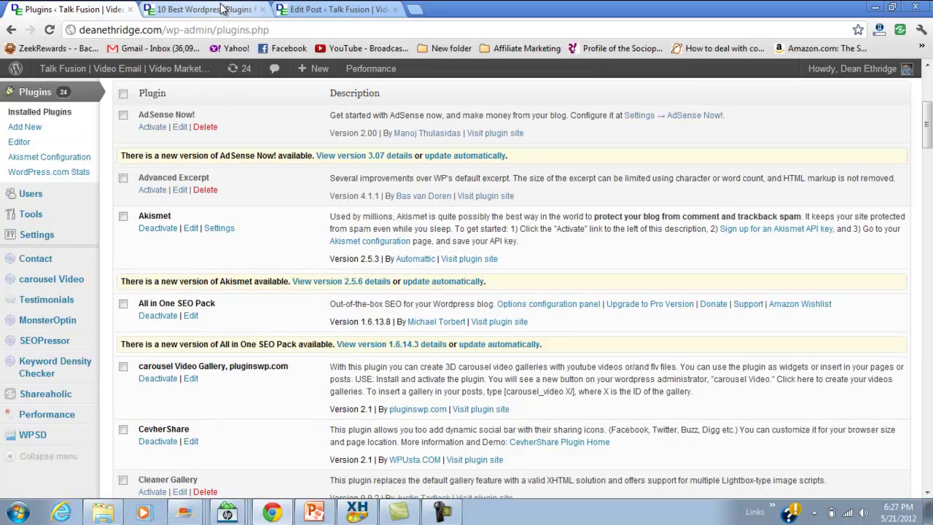
left_click(335, 10)
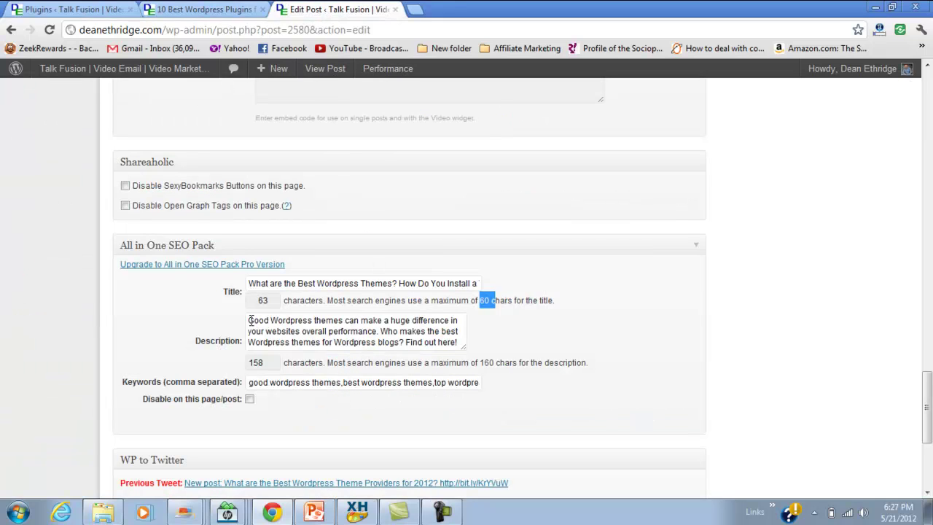
left_click_drag(250, 321, 463, 344)
left_click_drag(250, 383, 567, 364)
left_click(684, 274)
- Go back to the post's title and content editor and reread the body text on choosing a theme
scroll(660, 287, "up", 15)
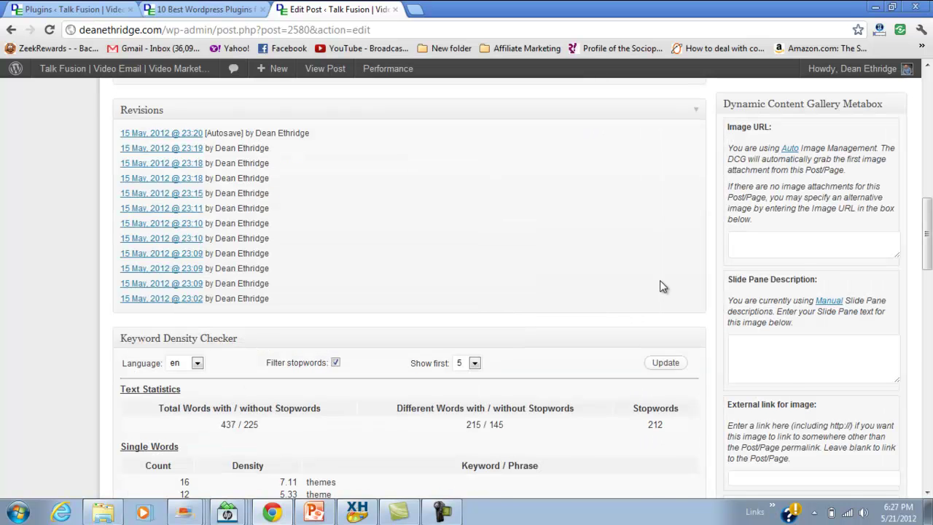
scroll(660, 282, "up", 2)
scroll(492, 226, "up", 1)
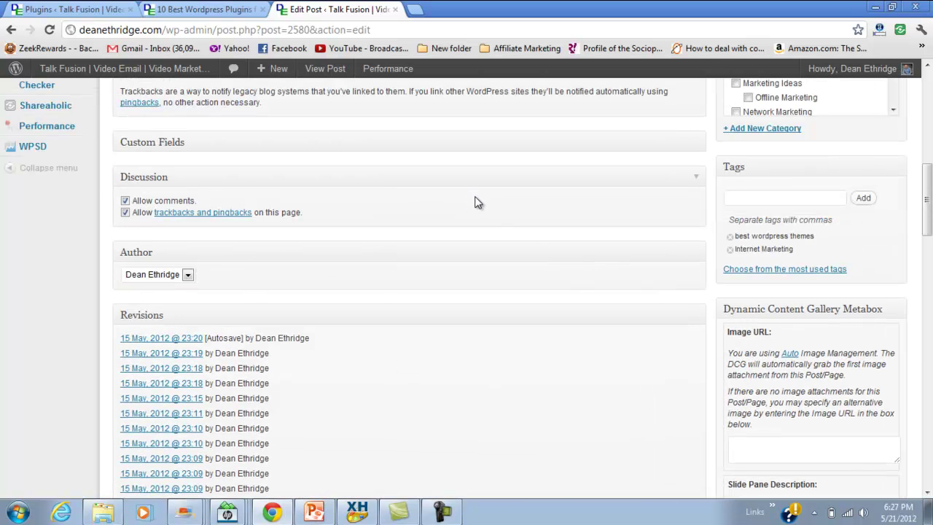
scroll(474, 198, "up", 4)
scroll(461, 248, "up", 2)
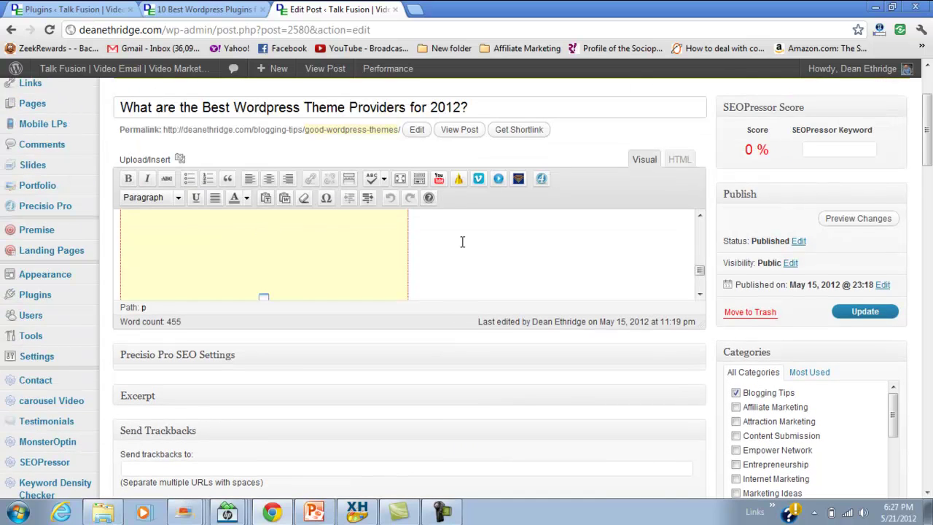
scroll(495, 251, "up", 3)
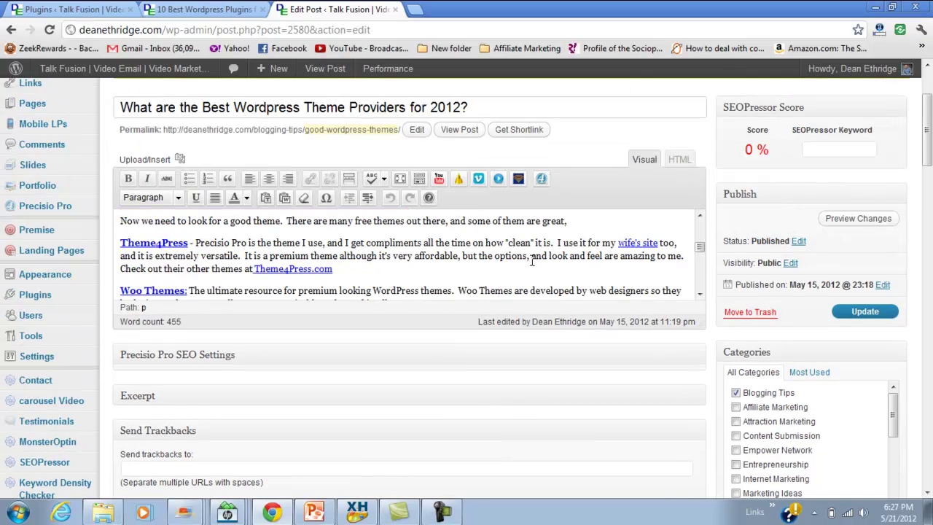
scroll(532, 263, "up", 1)
scroll(520, 260, "up", 2)
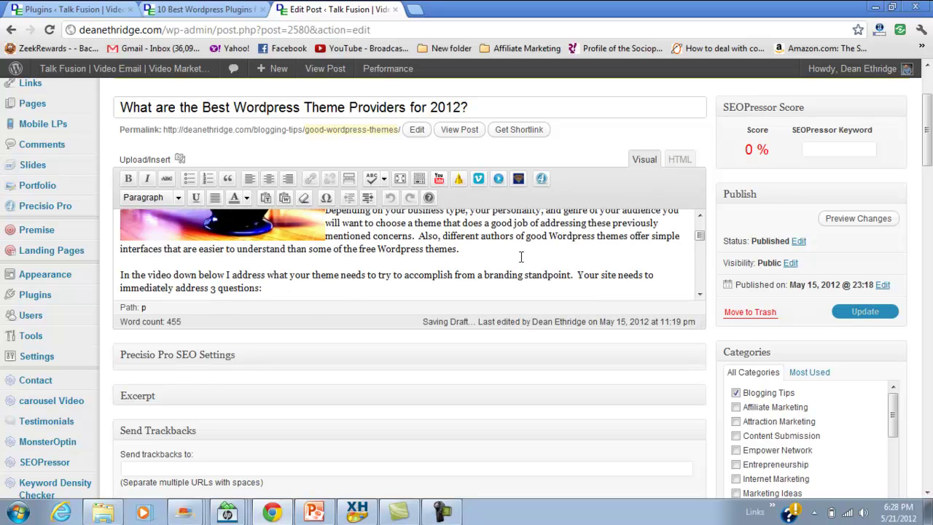
scroll(520, 257, "down", 2)
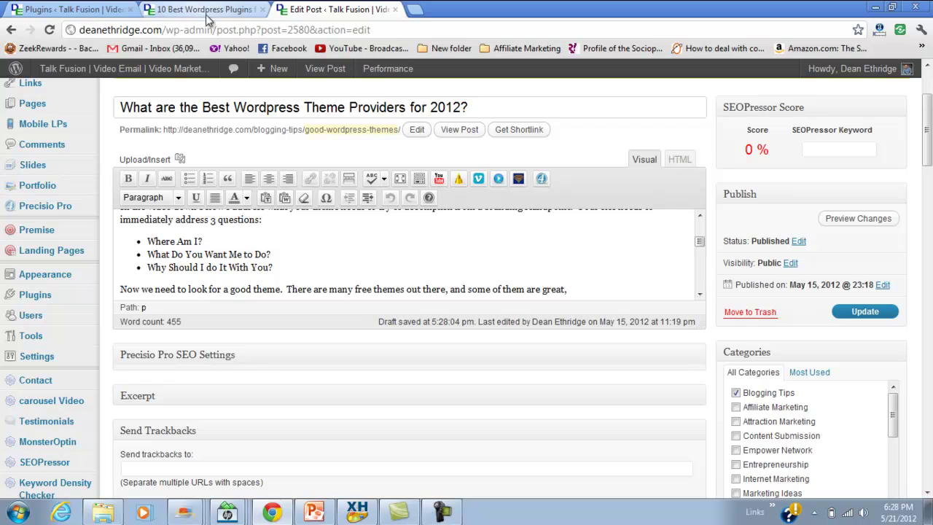
- Return to the All in One SEO Pack section and inspect its Title, Description and Keywords fields in turn
scroll(583, 376, "down", 10)
scroll(635, 375, "down", 15)
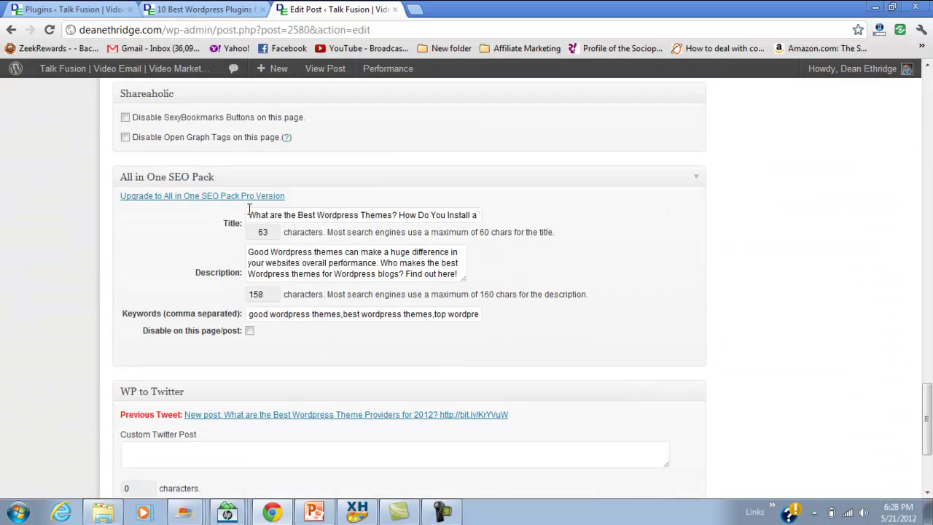
left_click_drag(248, 215, 503, 231)
left_click(304, 264)
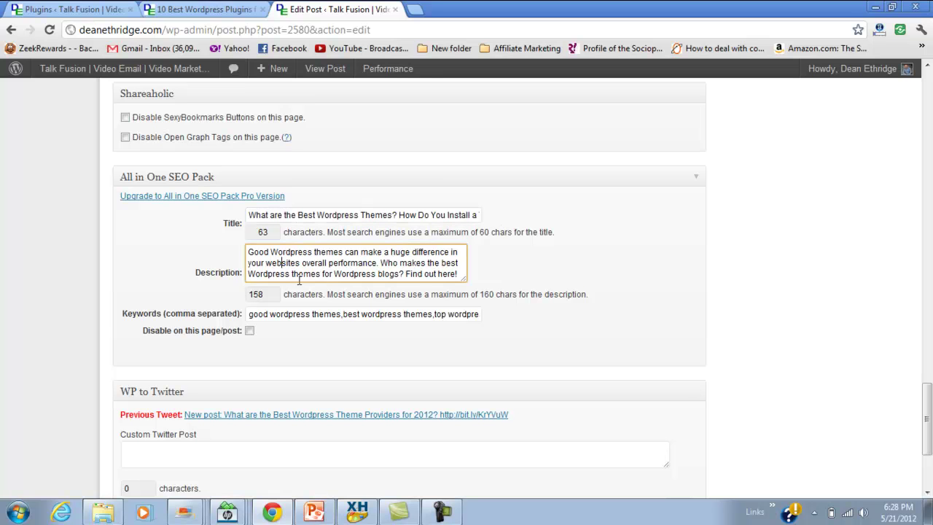
left_click(304, 314)
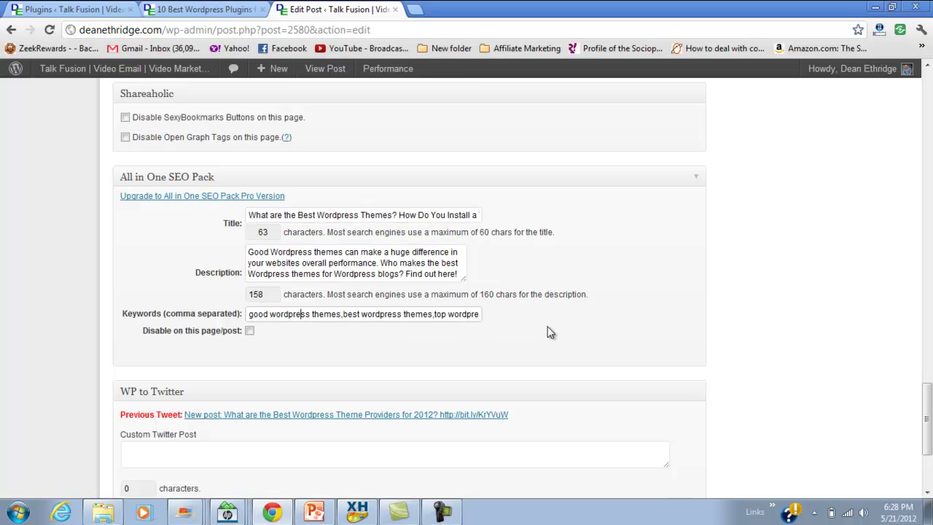
- Check the SEOPressor entry in the must-have plugins article, then return to the title area of the post being edited
scroll(552, 331, "up", 10)
scroll(554, 283, "up", 3)
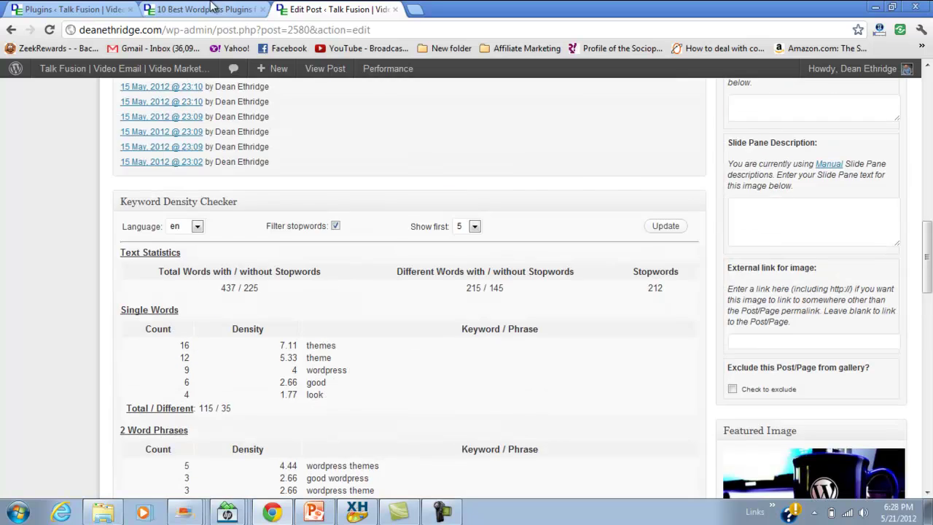
left_click(208, 8)
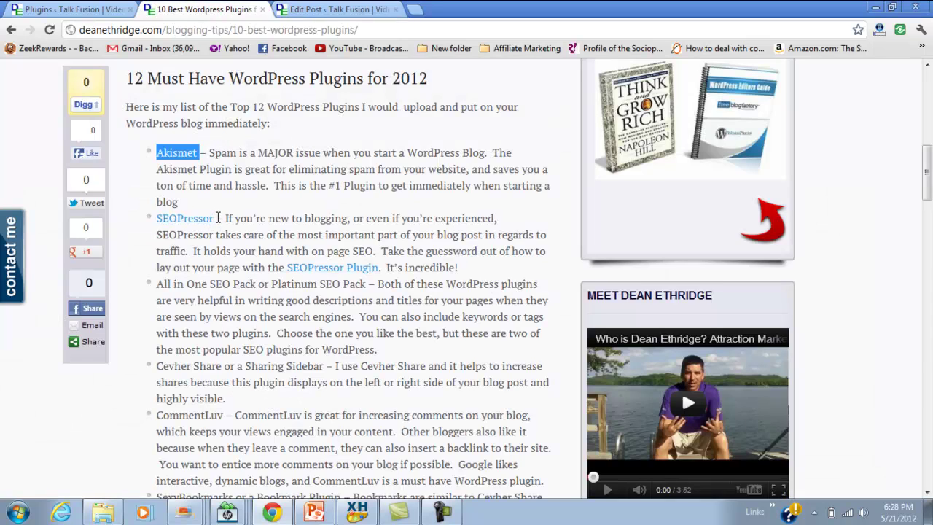
left_click(331, 10)
scroll(766, 245, "up", 10)
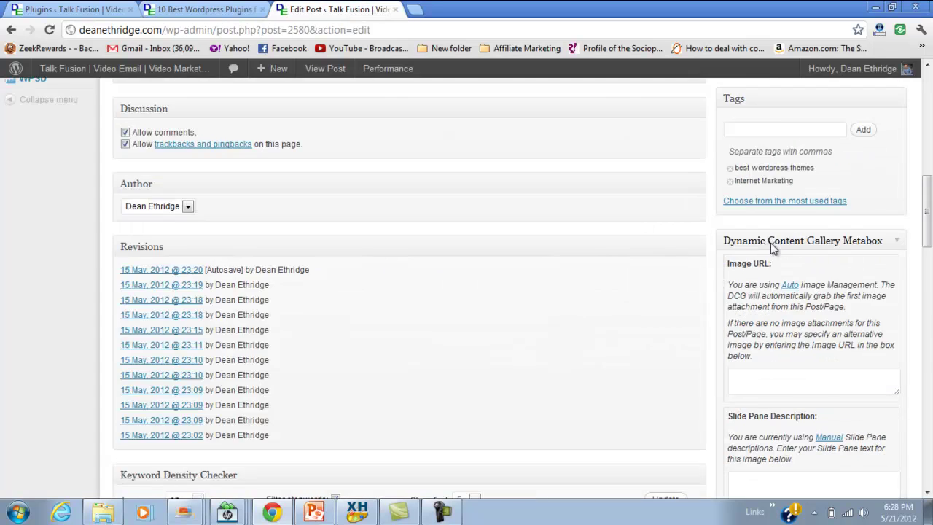
scroll(820, 216, "up", 2)
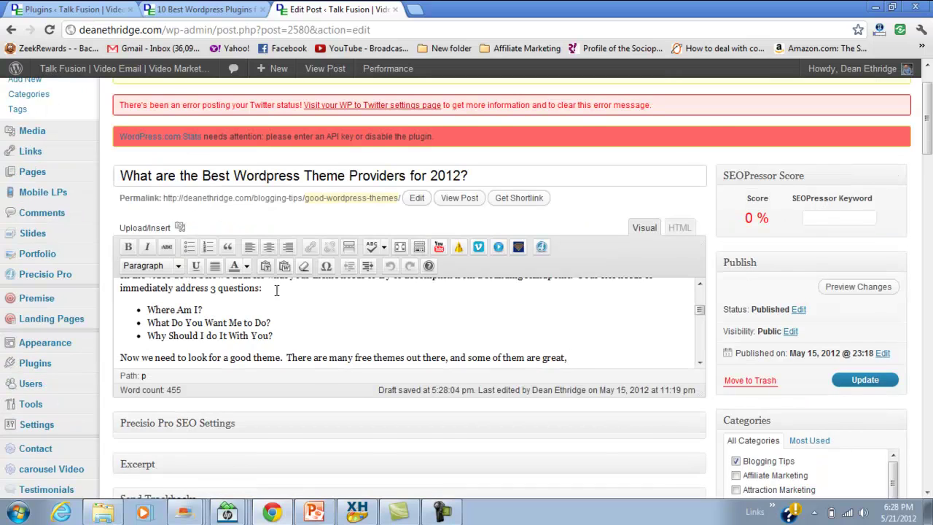
scroll(277, 290, "up", 5)
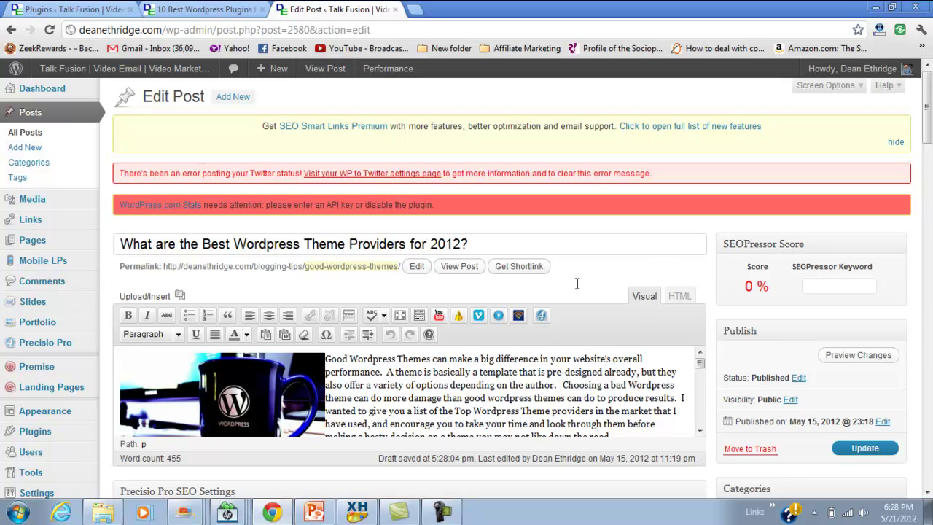
- Enter "good wordpress themes" as the post's SEOPressor keyword and update the post to score it
left_click(843, 285)
type("good")
type(" wordpress")
type(" themese")
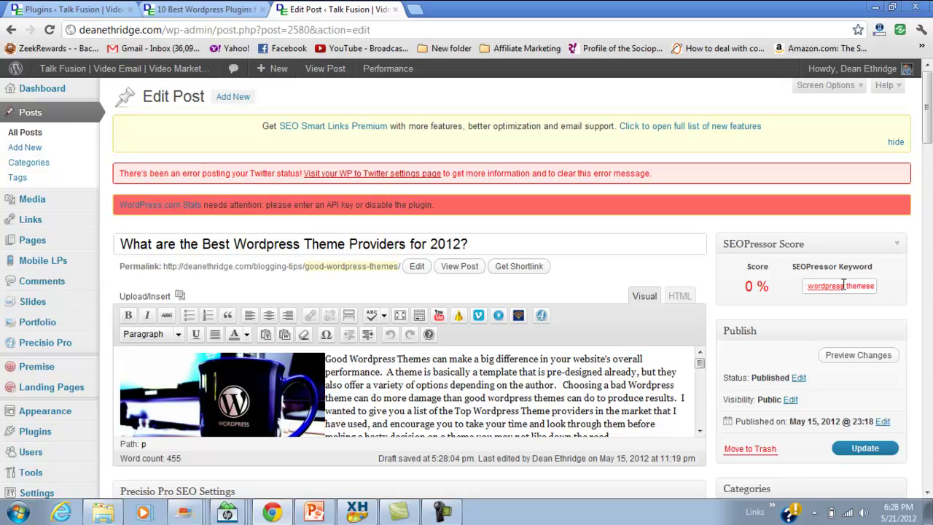
key("BackSpace")
key("Return")
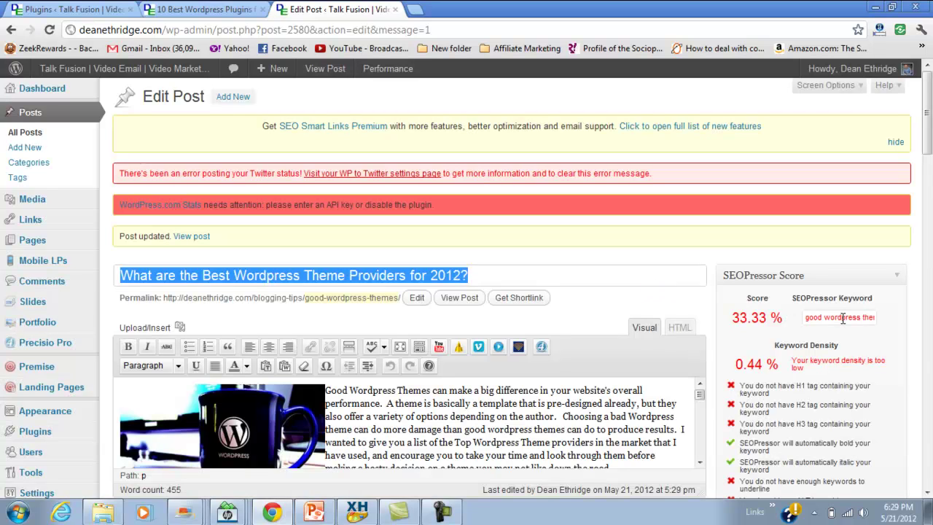
- Add the line "Good Wordpress Themes and Top Wordpress Theme Providers" between the free-themes paragraph and the Theme4Press entry
scroll(842, 318, "down", 1)
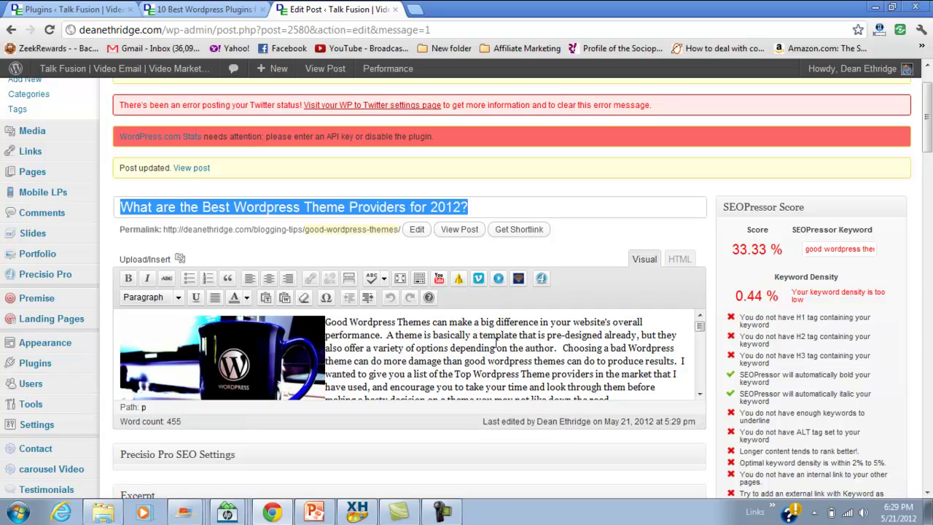
scroll(399, 345, "down", 2)
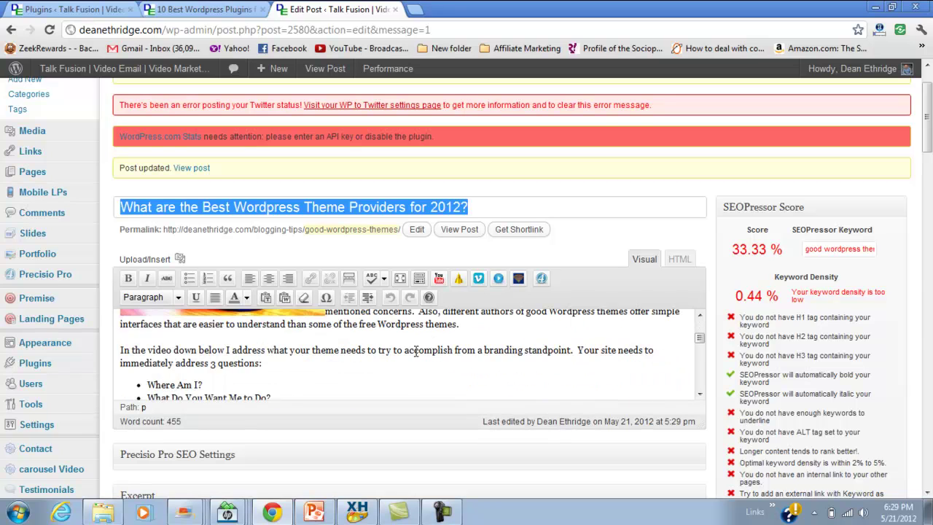
scroll(394, 344, "up", 1)
scroll(376, 344, "down", 1)
left_click(121, 353)
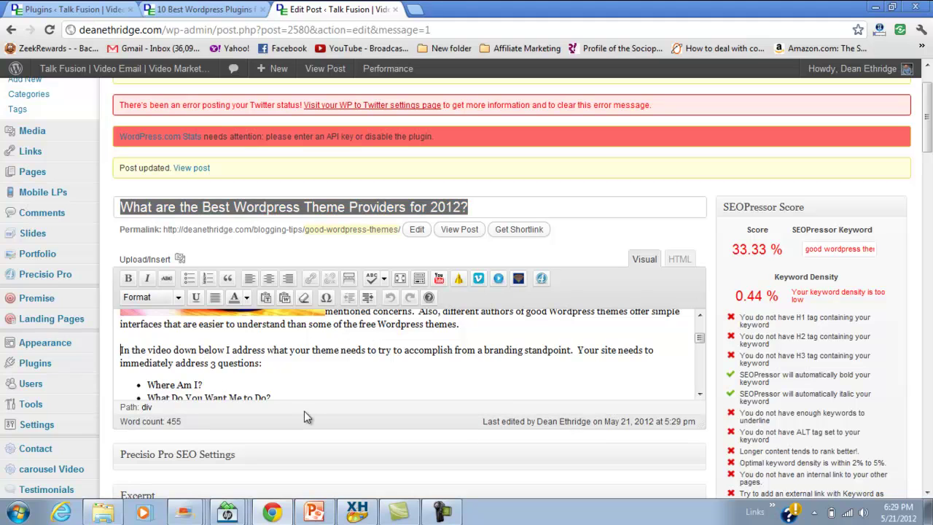
key("Down")
key("Down")
key("Down")
key("Down")
key("Down")
key("Down")
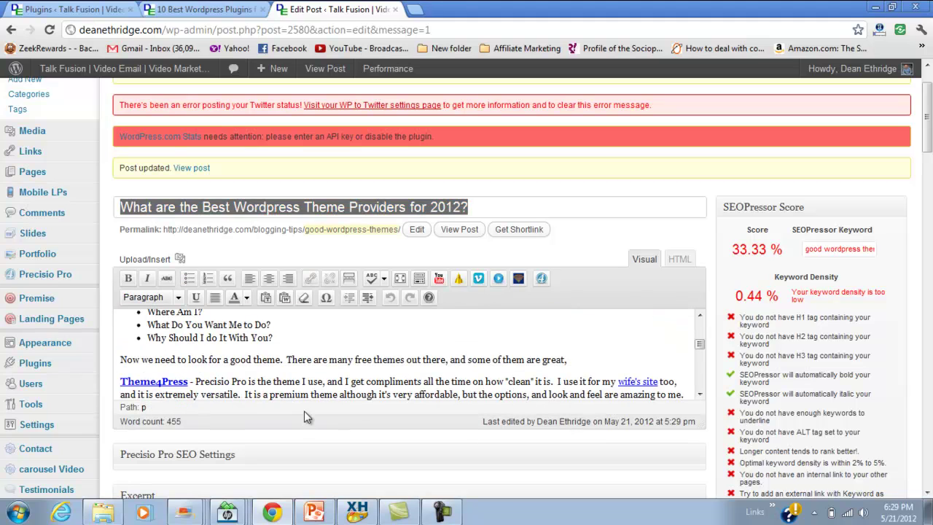
key("Return")
type("G")
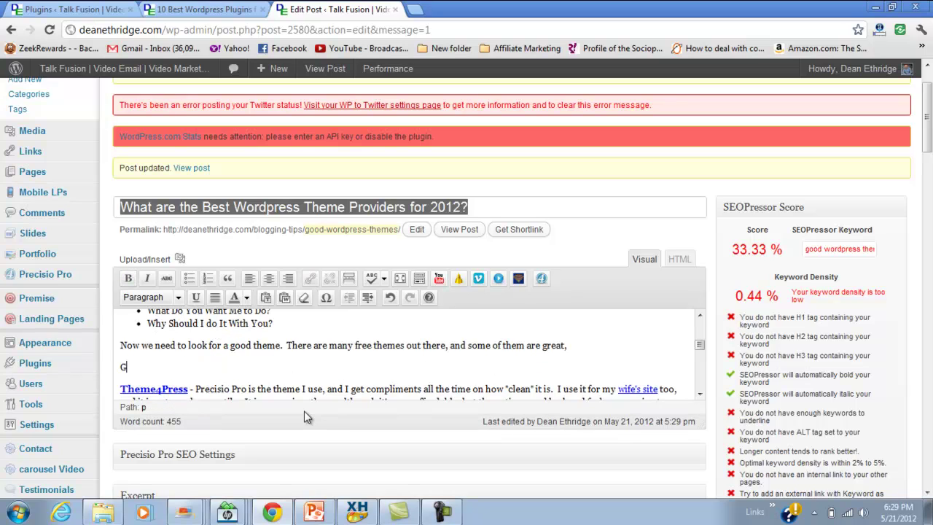
type("ood Wordpress Them")
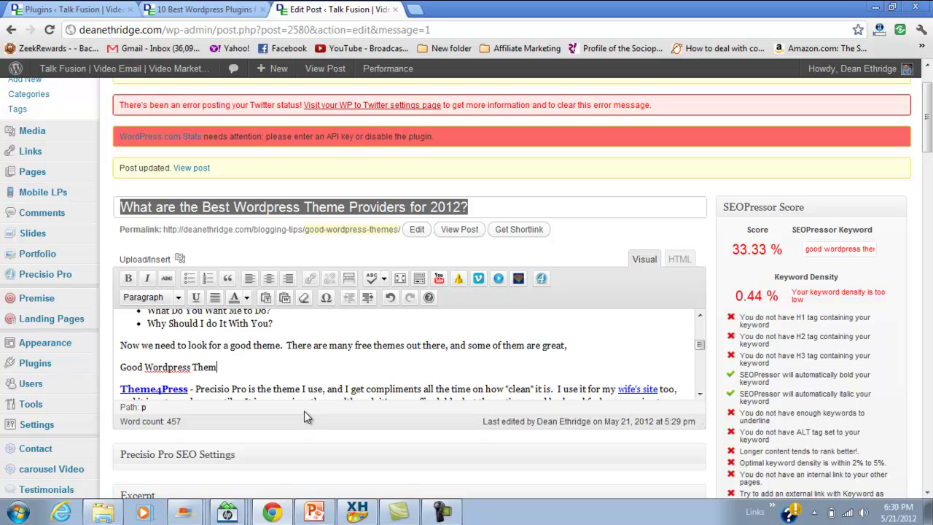
type("es and Top Them")
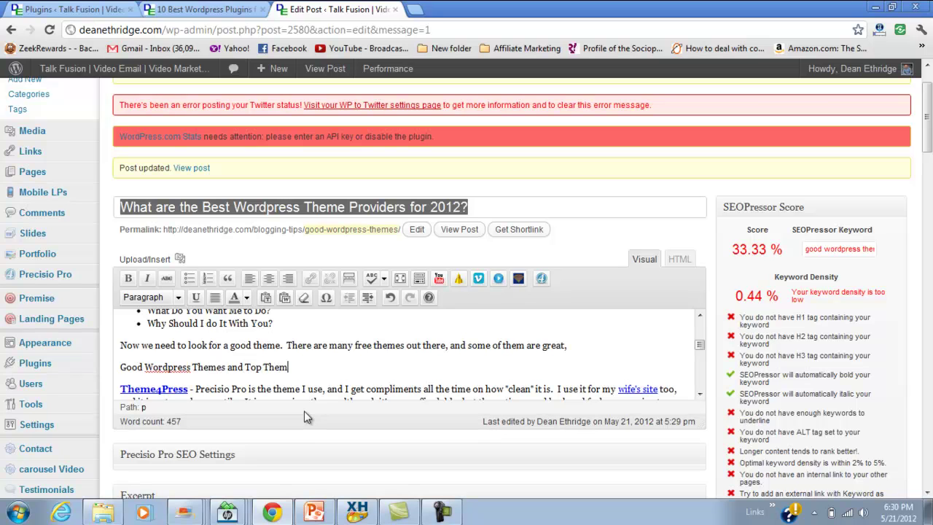
key("BackSpace")
key("BackSpace")
key("BackSpace")
key("BackSpace")
key("BackSpace")
type("Wordpress Theme Providers")
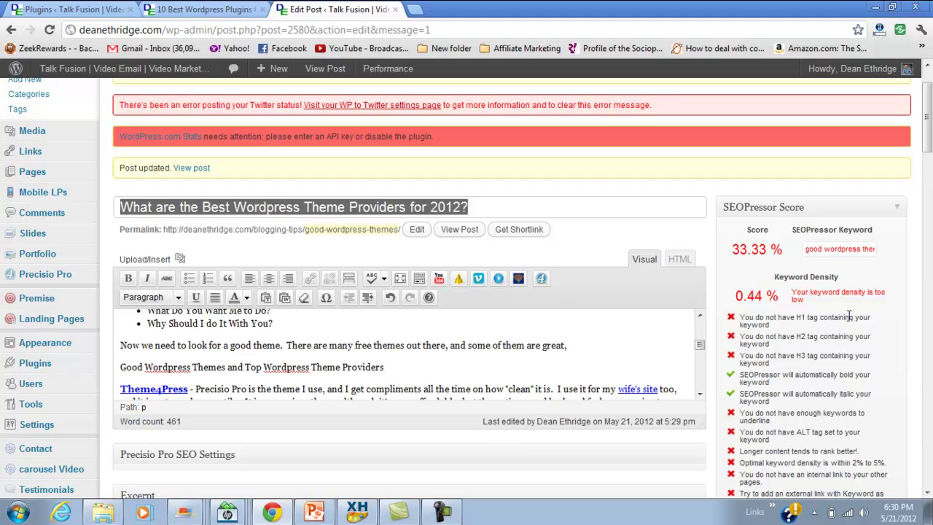
- Format the new line as Heading 1 and remove its second "Wordpress" so it ends with "Top Theme Providers"
left_click(179, 299)
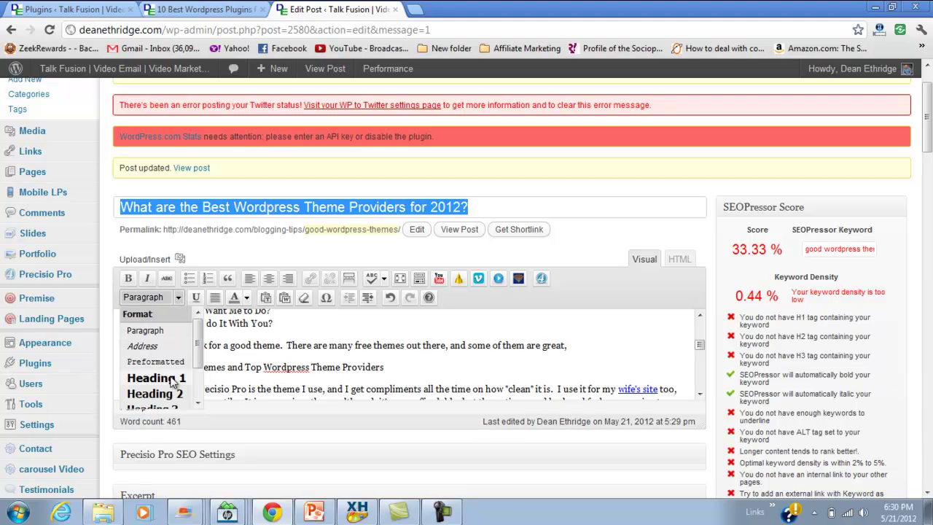
left_click(175, 388)
double_click(487, 371)
key("BackSpace")
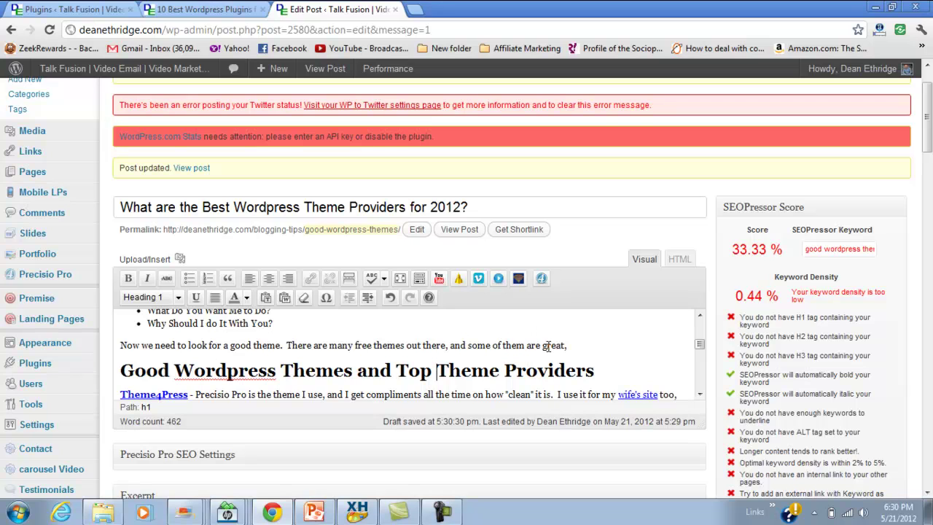
- Add two separate lines reading "Good Wordpress Themes" below the embedded video at the end of the post
scroll(552, 346, "down", 2)
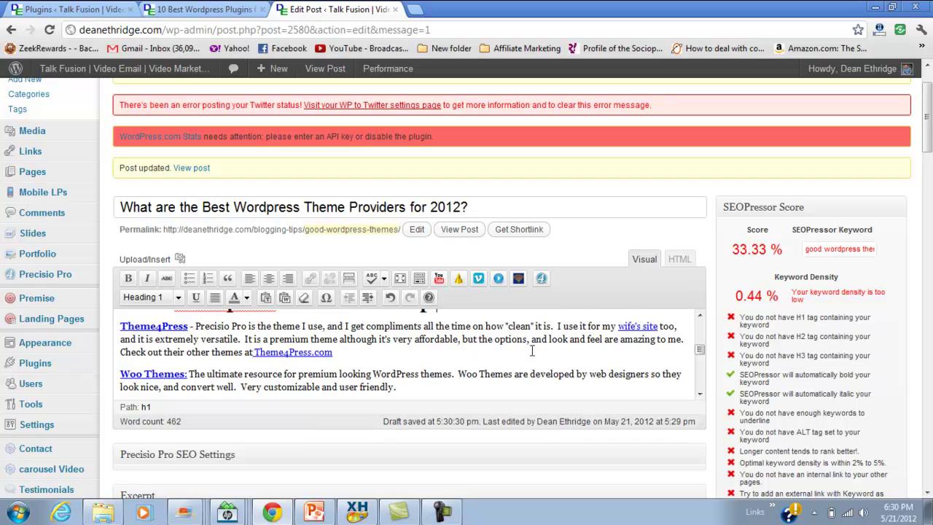
scroll(461, 350, "down", 3)
scroll(461, 350, "down", 3)
scroll(459, 343, "up", 3)
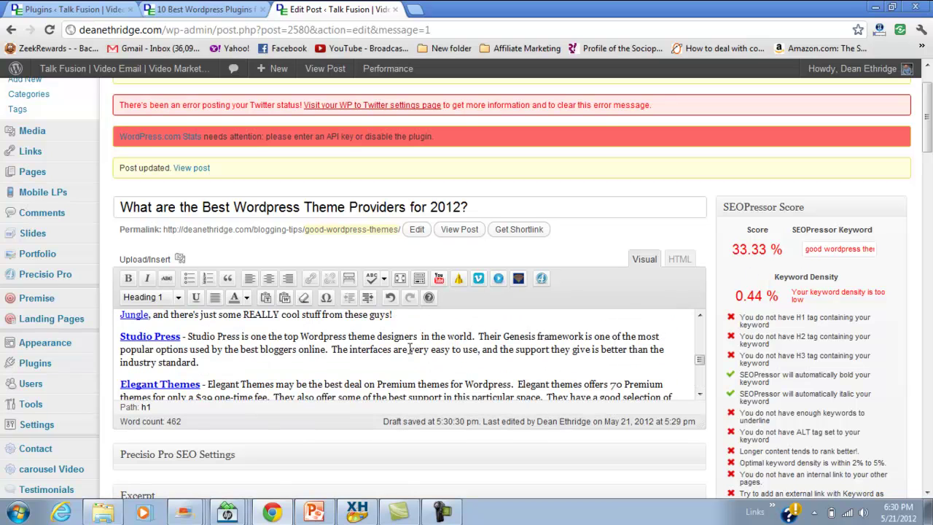
scroll(401, 354, "down", 5)
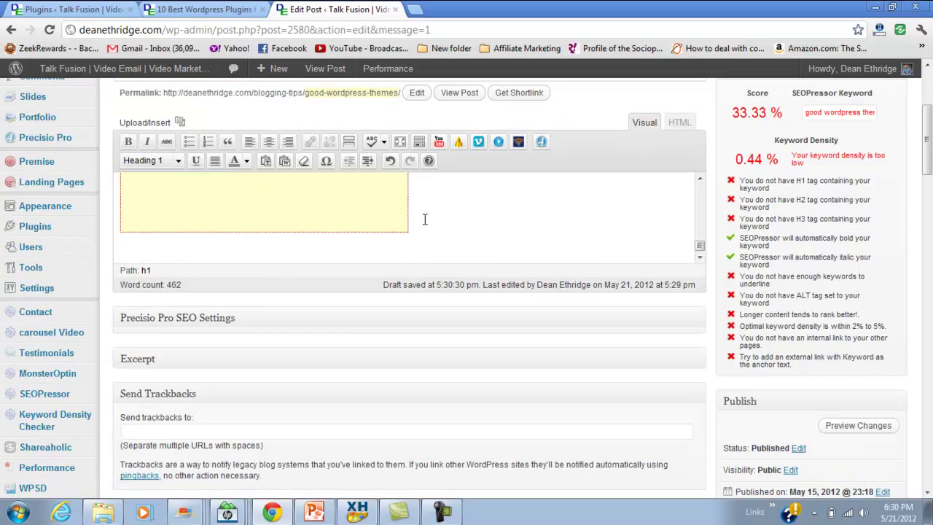
left_click(425, 219)
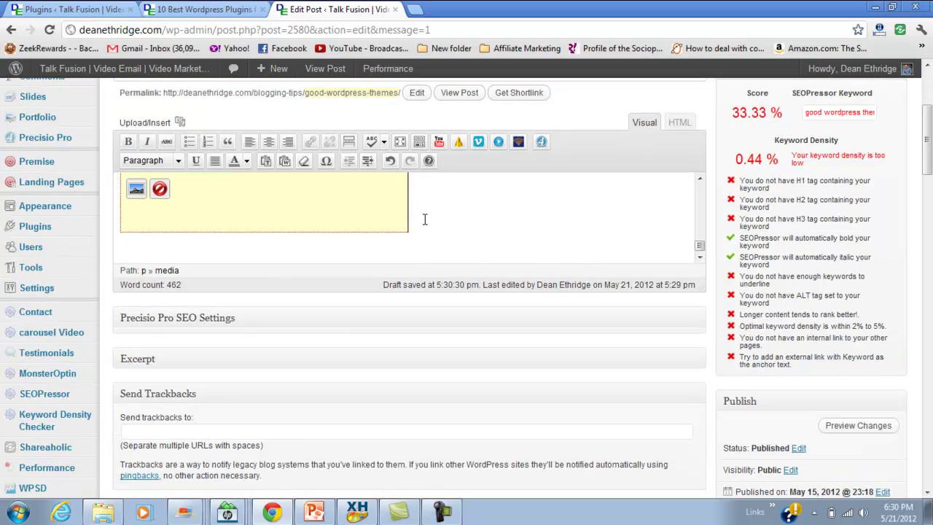
type("Good Wordpress Themes")
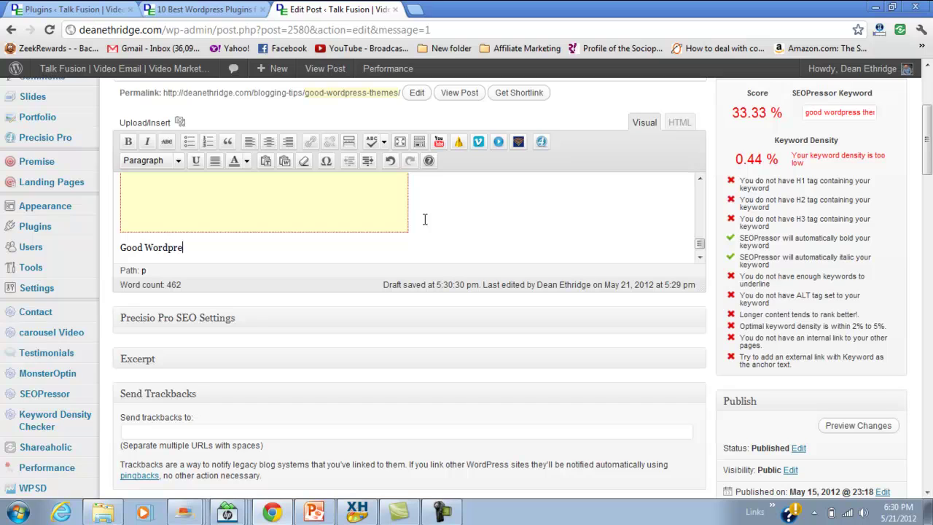
key("Return")
type("Good Word")
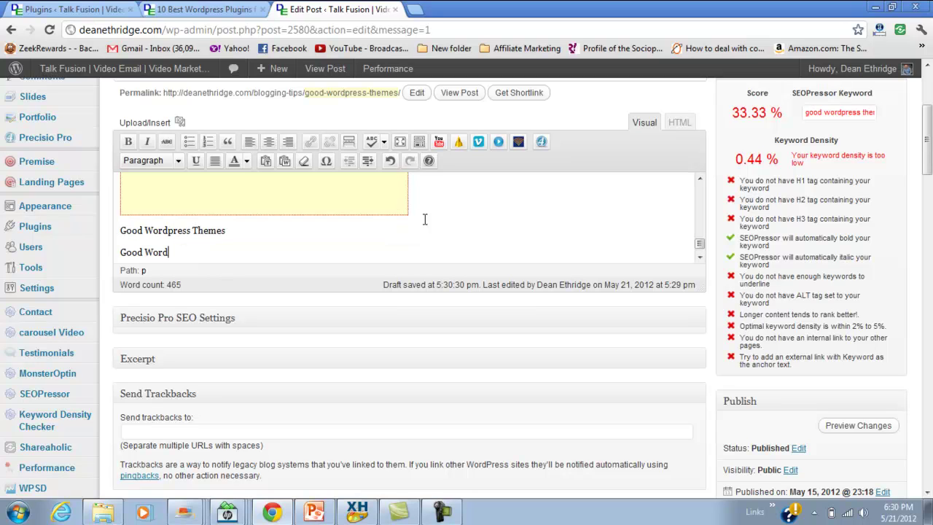
type("press Themes")
key("BackSpace")
type("Themes")
- Format the last "Good Wordpress Themes" line as Heading 3 and the one above it as Heading 2
left_click(178, 160)
left_click(173, 273)
left_click(237, 231)
left_click(178, 161)
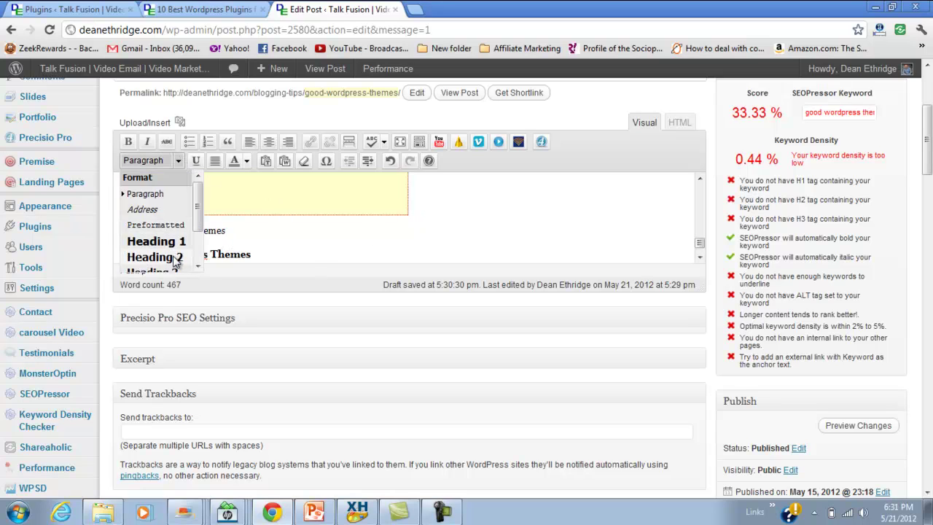
left_click(164, 259)
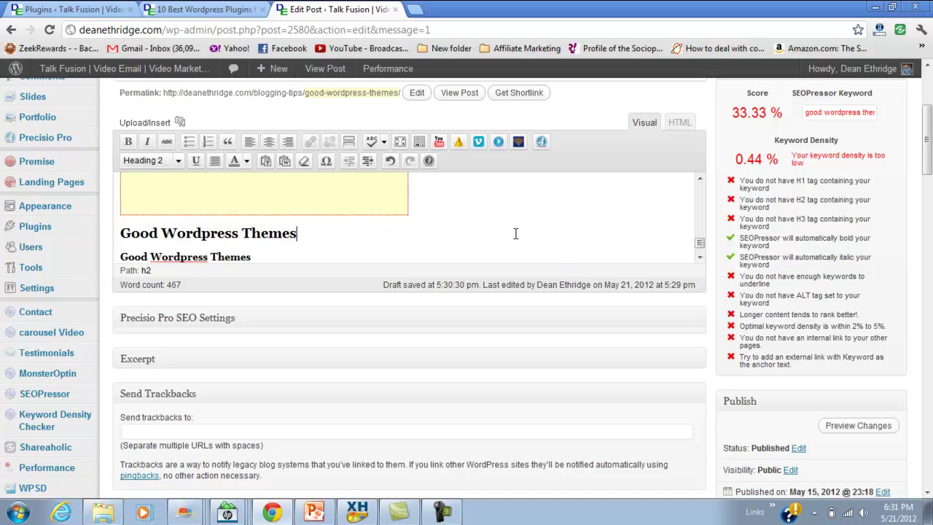
- Change the mug image's alternate text to "Good Wordpress Themes" and apply it
scroll(496, 234, "up", 10)
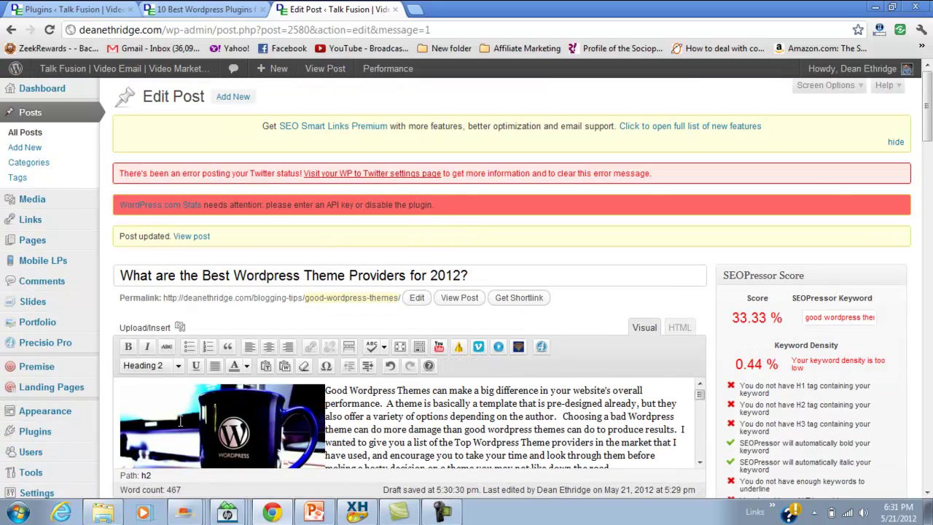
left_click(180, 421)
left_click(139, 401)
double_click(352, 327)
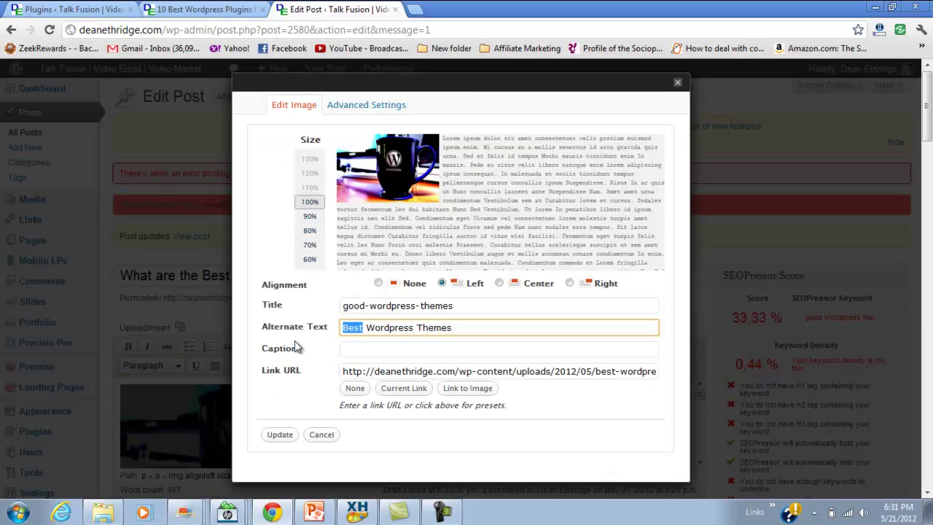
type("Good")
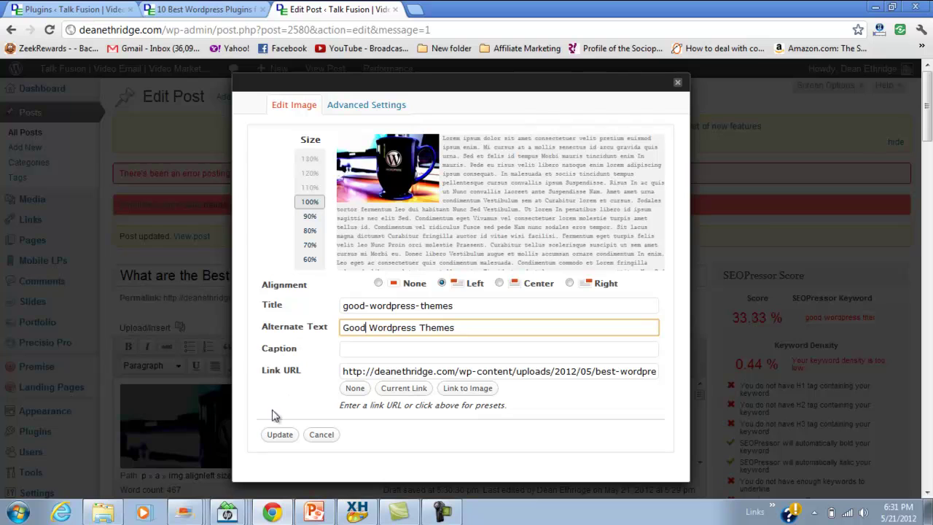
left_click(279, 435)
- Resubmit the existing SEOPressor keyword to update the post and recalculate its SEO score
scroll(648, 363, "down", 3)
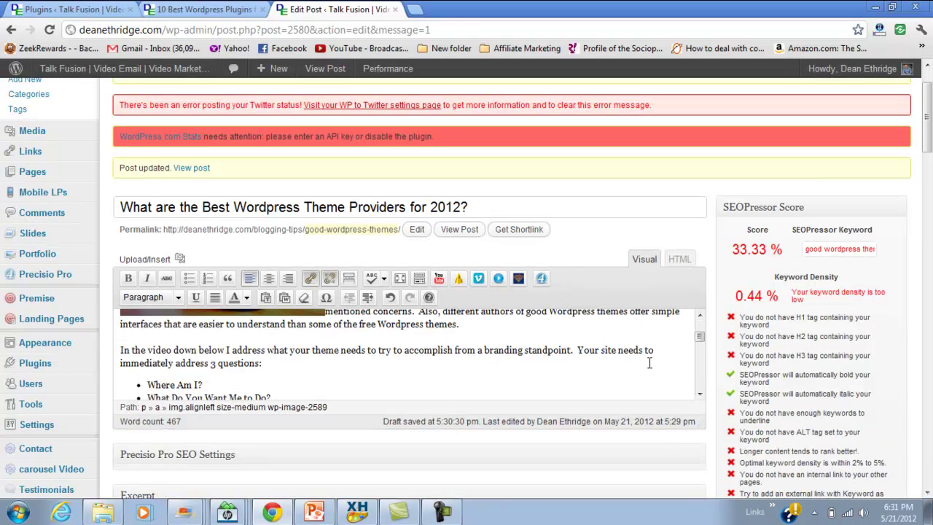
scroll(719, 383, "down", 1)
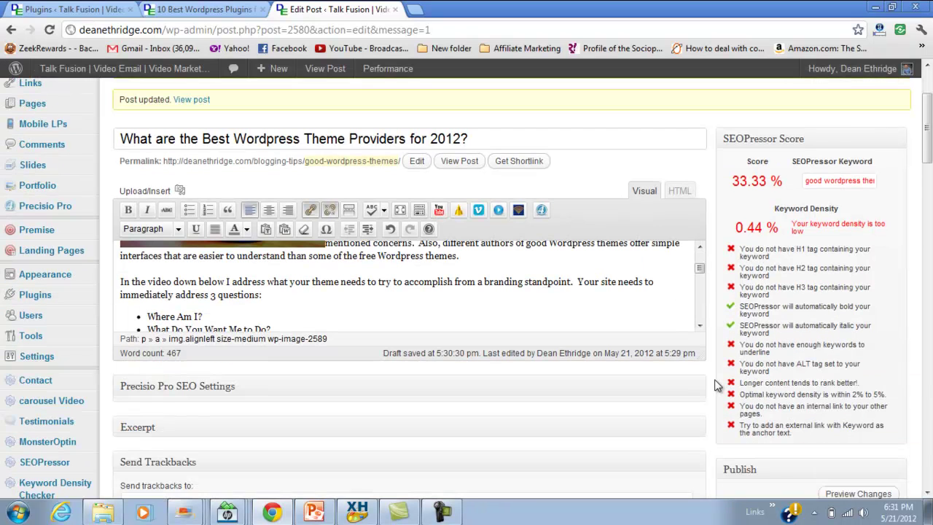
left_click(869, 181)
key("Return")
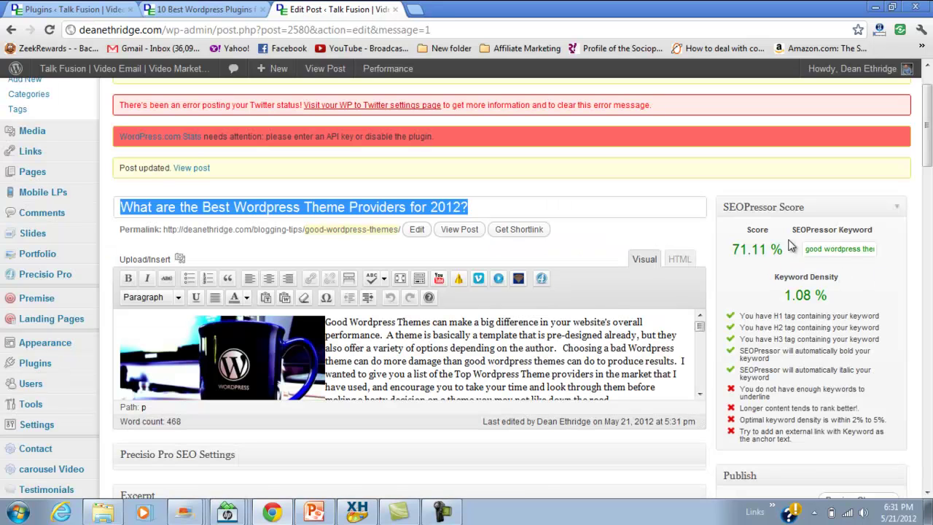
- Shorten the SEOPressor keyword to "wordpress themes", update the post and review the recalculated SEO checklist
left_click_drag(822, 251, 797, 251)
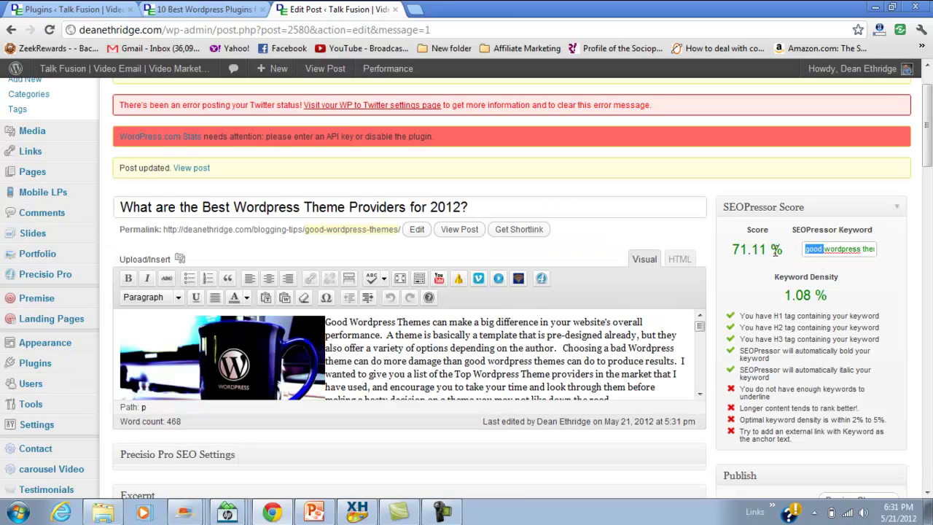
key("BackSpace")
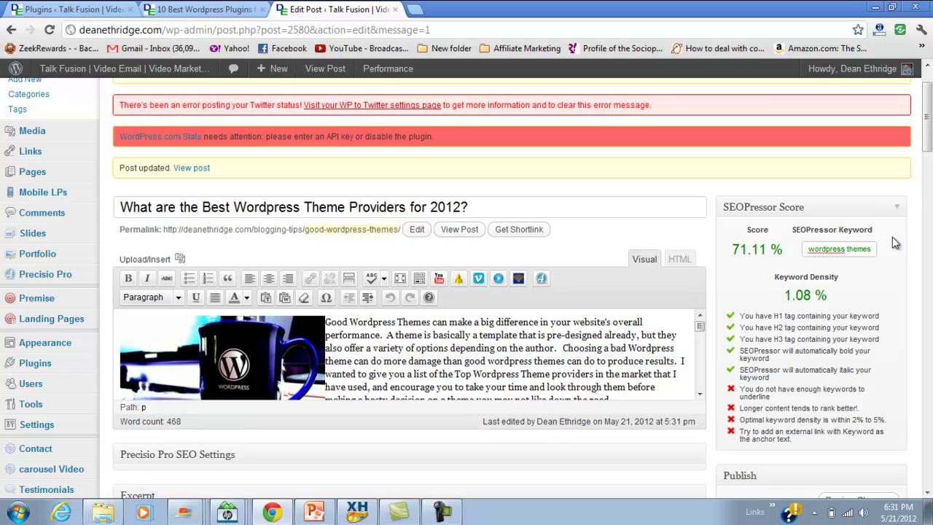
left_click(873, 249)
key("Return")
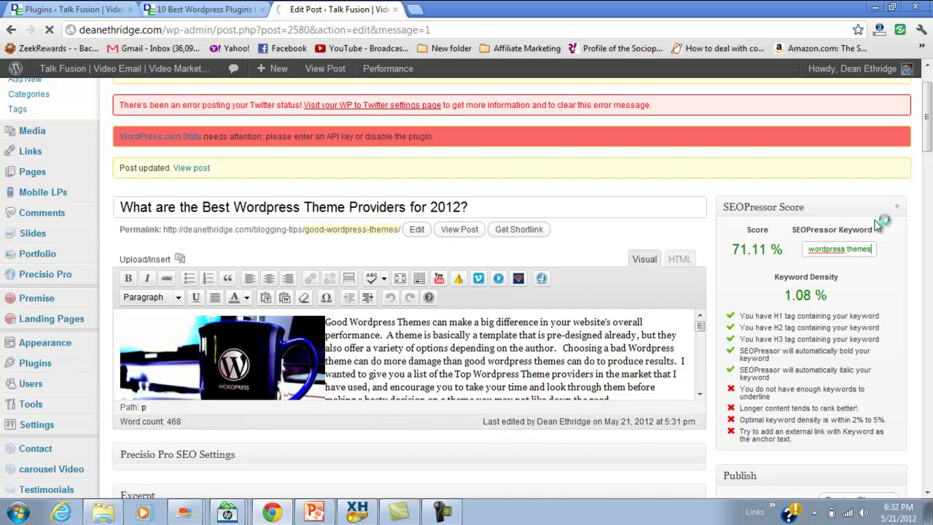
scroll(807, 350, "down", 2)
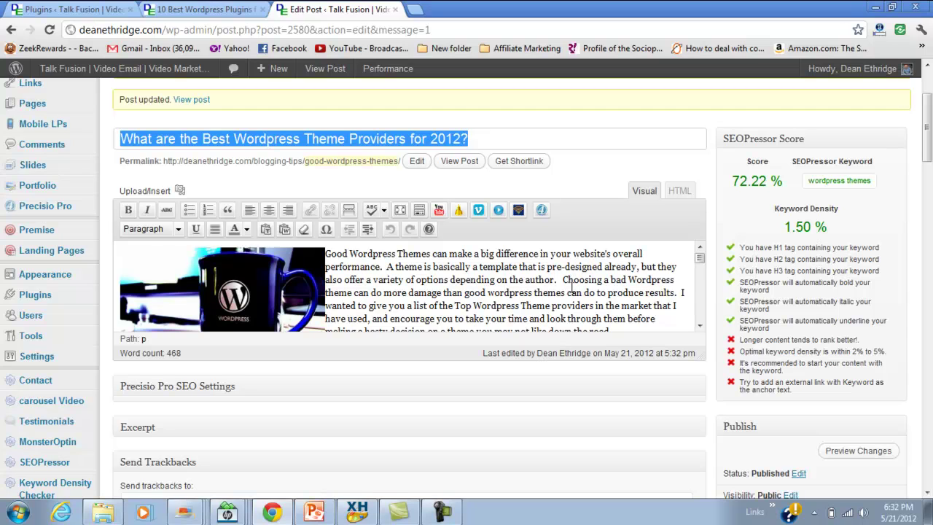
- Look over the post's introductory text and update the post again with the SEOPressor keyword "wordpress themes"
scroll(573, 290, "down", 2)
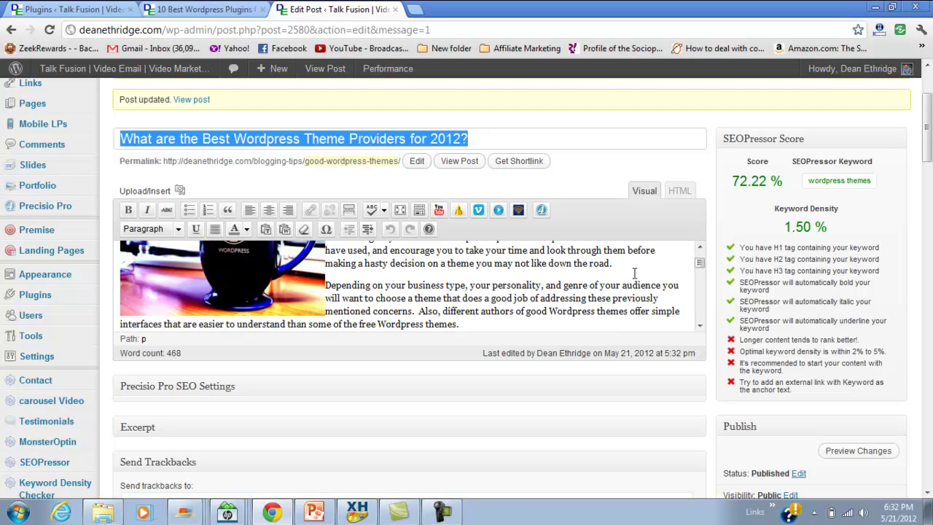
left_click(871, 180)
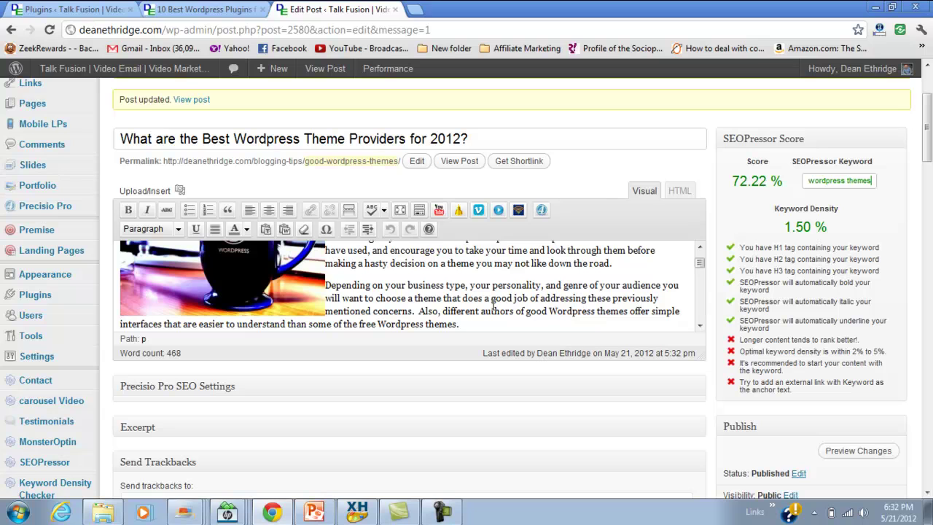
scroll(871, 412, "down", 2)
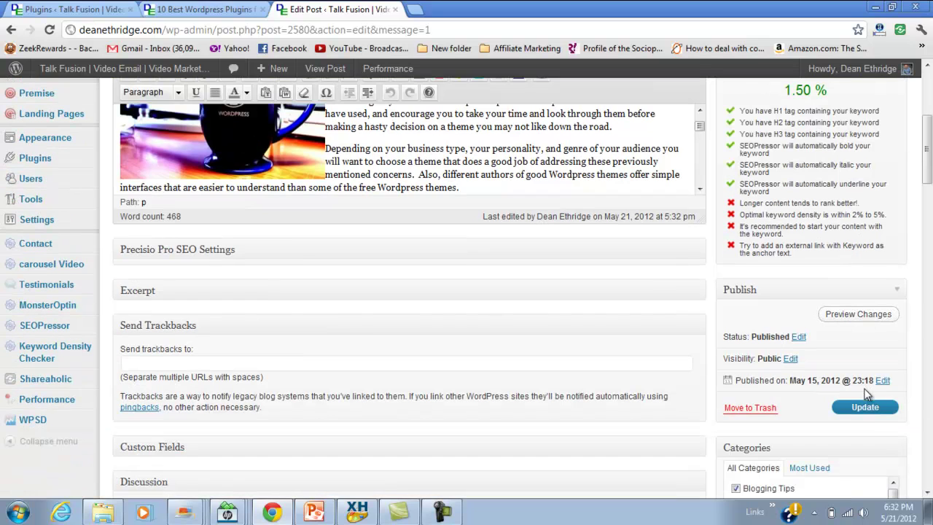
left_click(866, 408)
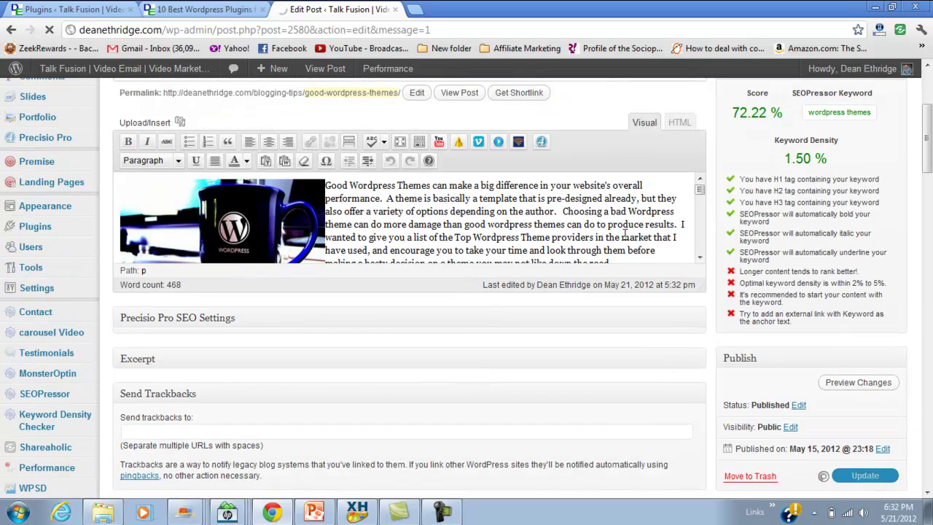
- Return to the best WordPress plugins article, highlight the Cevher Share entry, and open and close the sharing sidebar's list of services
mouse_move(34, 231)
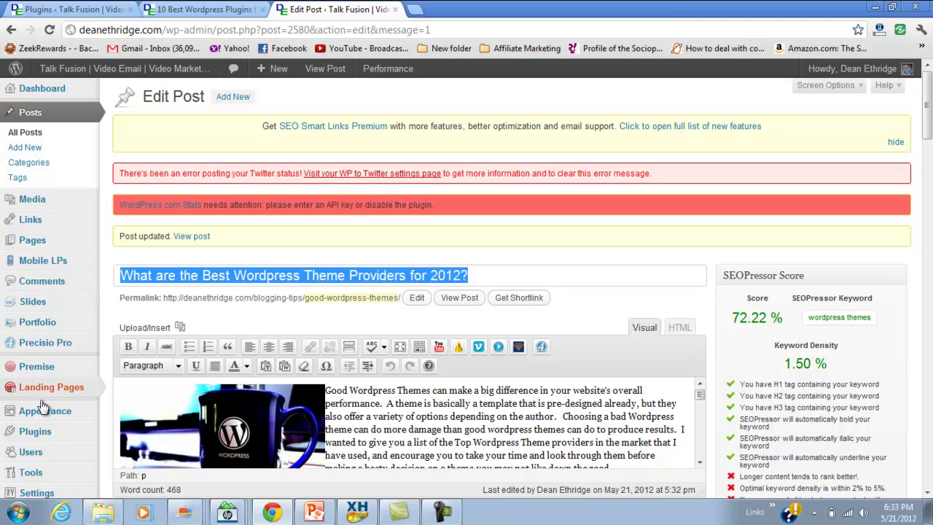
mouse_move(44, 434)
key("ctrl+shift+Tab")
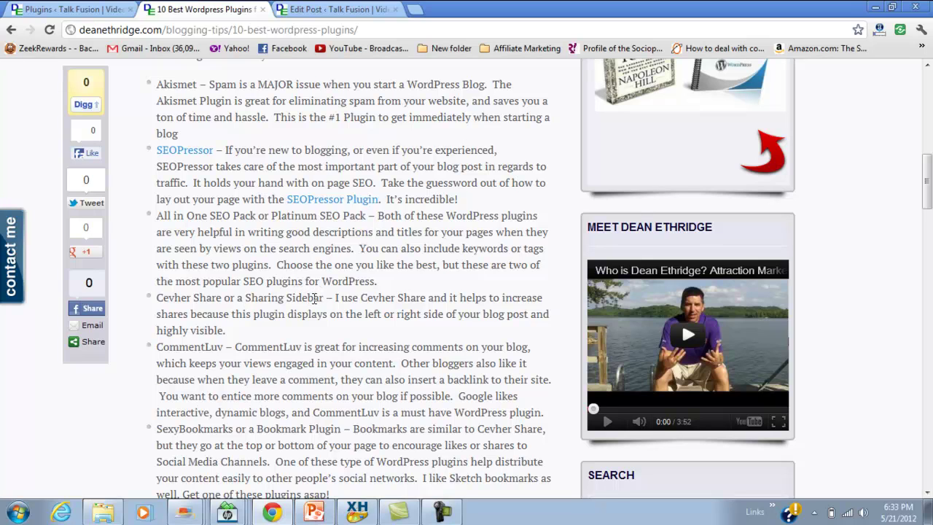
left_click_drag(326, 298, 164, 298)
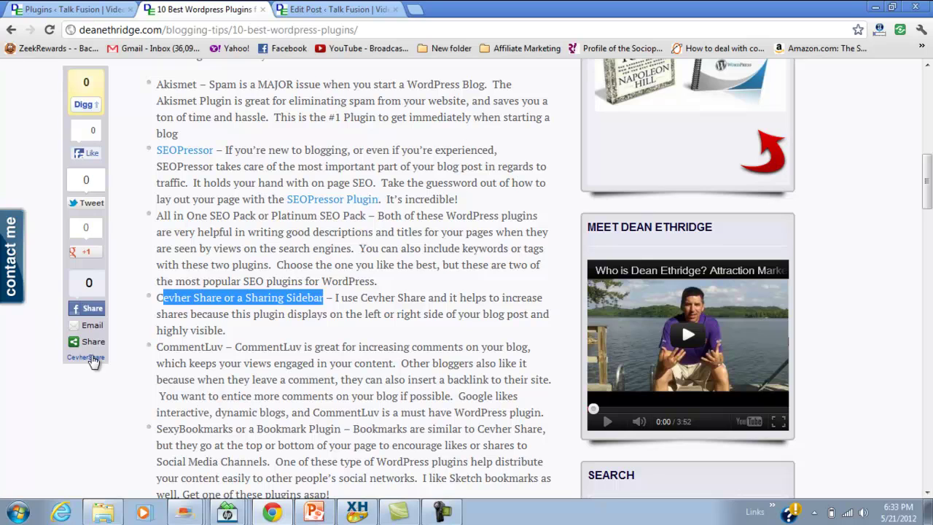
left_click(96, 349)
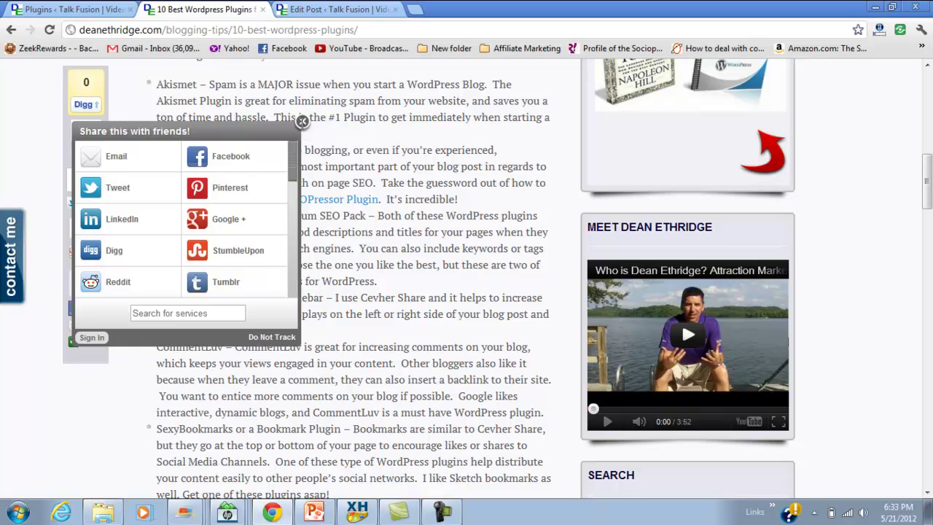
left_click(302, 124)
- Find the CommentLuv entry in the article and examine the reader comment and CommentLuv option in the comment section
scroll(102, 212, "up", 1)
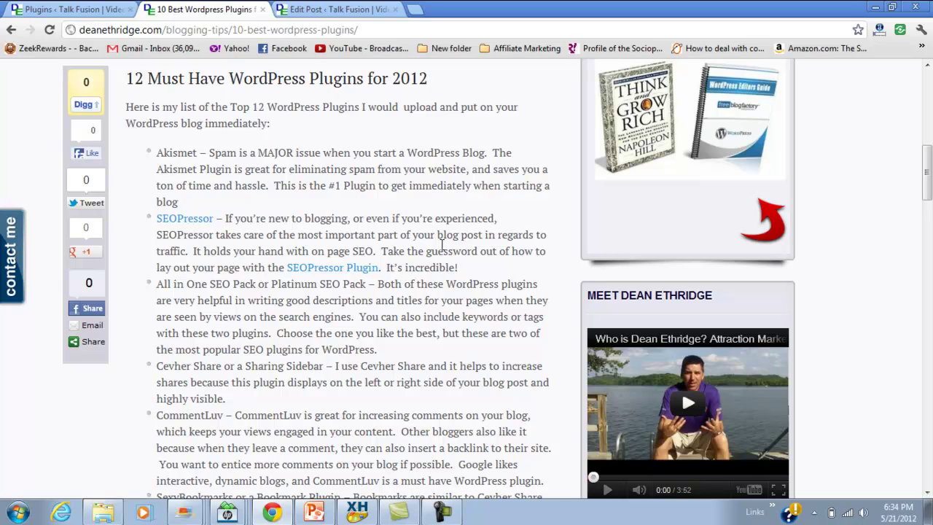
scroll(435, 247, "down", 1)
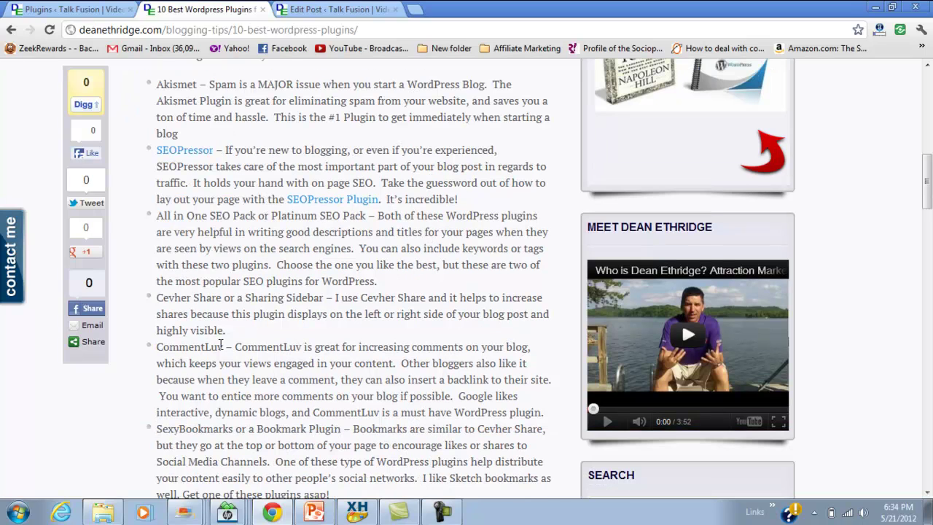
scroll(310, 304, "down", 12)
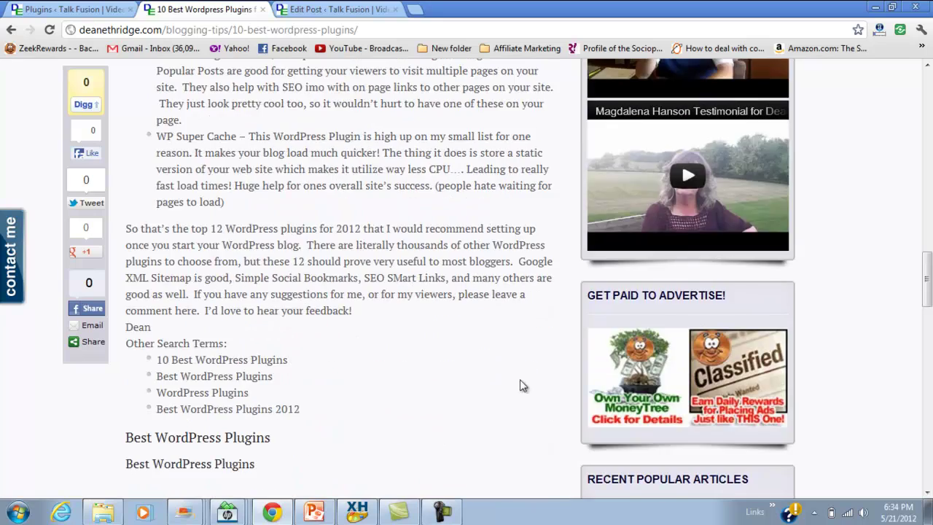
scroll(455, 376, "down", 12)
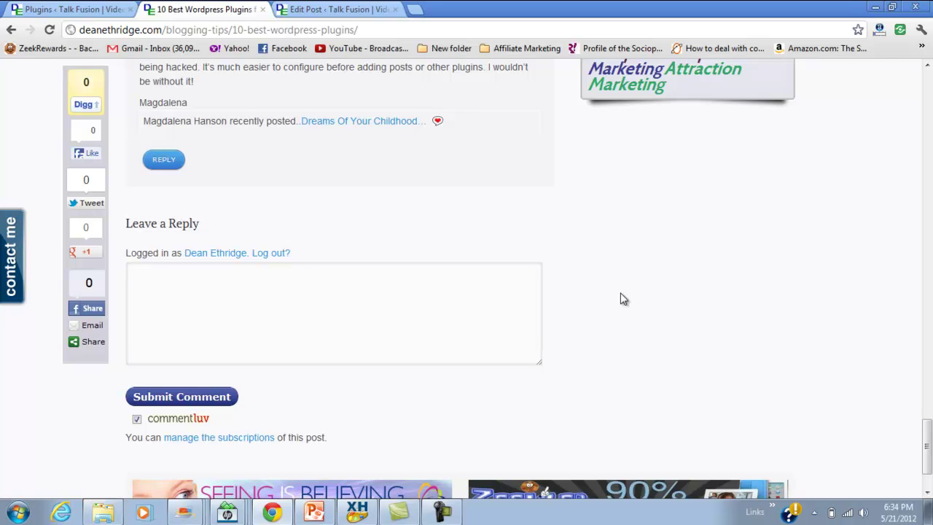
scroll(611, 298, "up", 1)
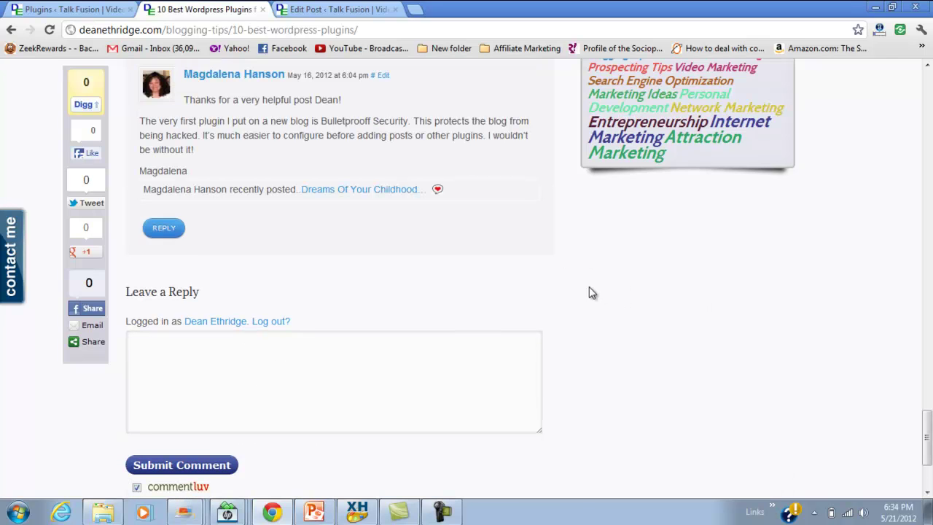
scroll(271, 379, "down", 1)
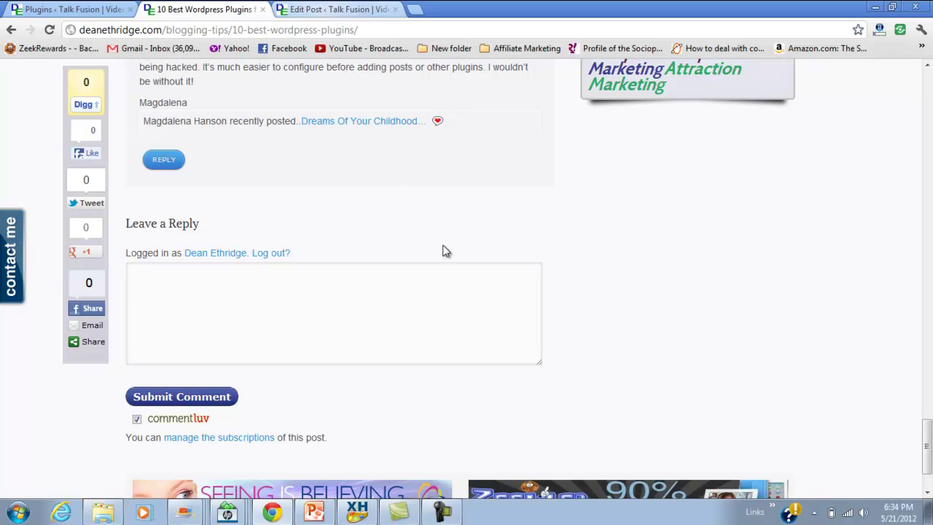
left_click(78, 154)
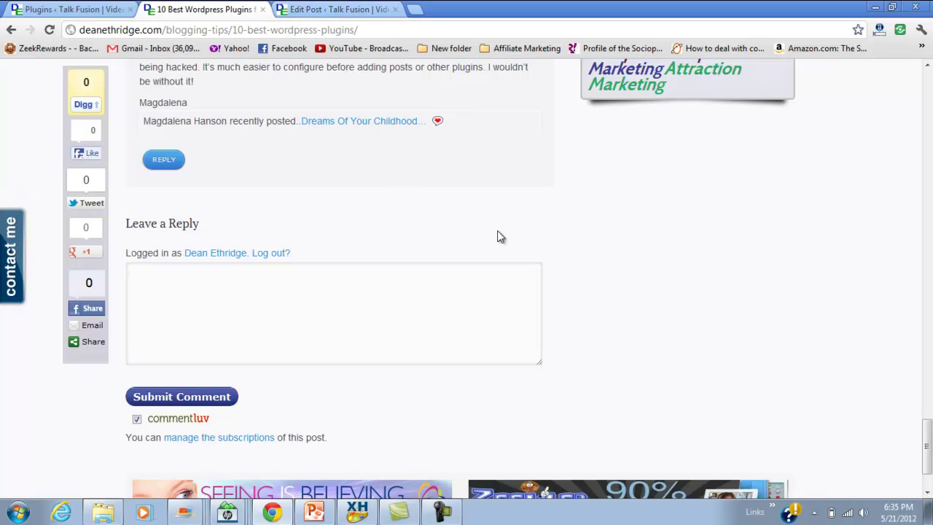
- Go back to the SexyBookmarks entry in the article and locate SexyBookmarks in the installed plugins list
scroll(654, 286, "up", 15)
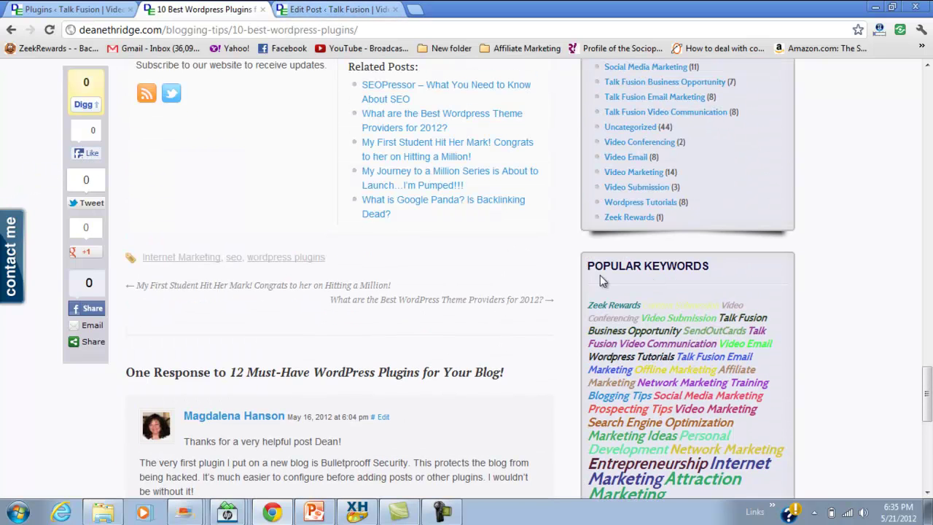
scroll(514, 245, "up", 10)
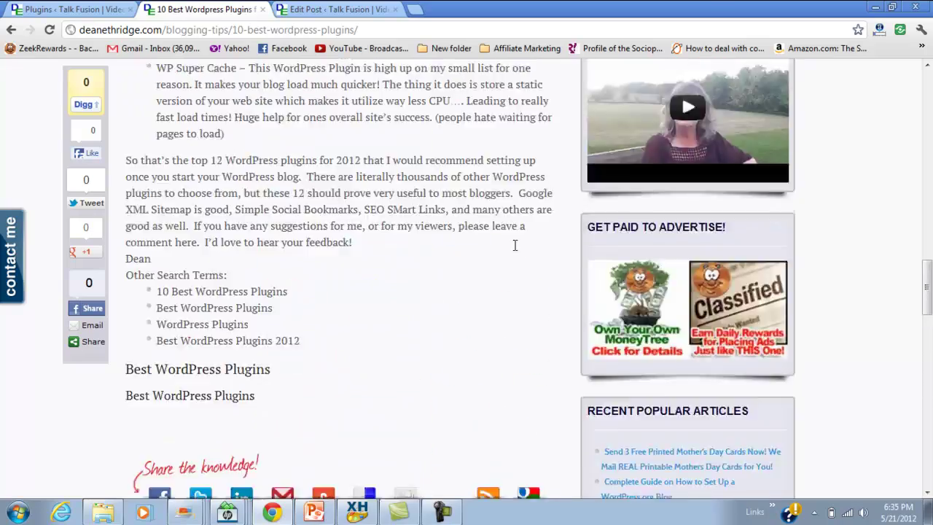
scroll(369, 231, "up", 5)
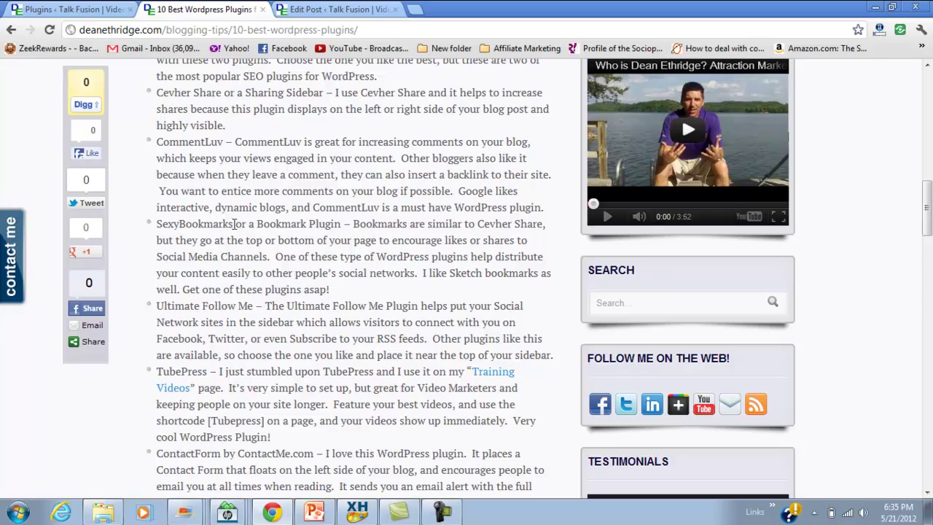
scroll(233, 223, "down", 7)
scroll(250, 243, "up", 2)
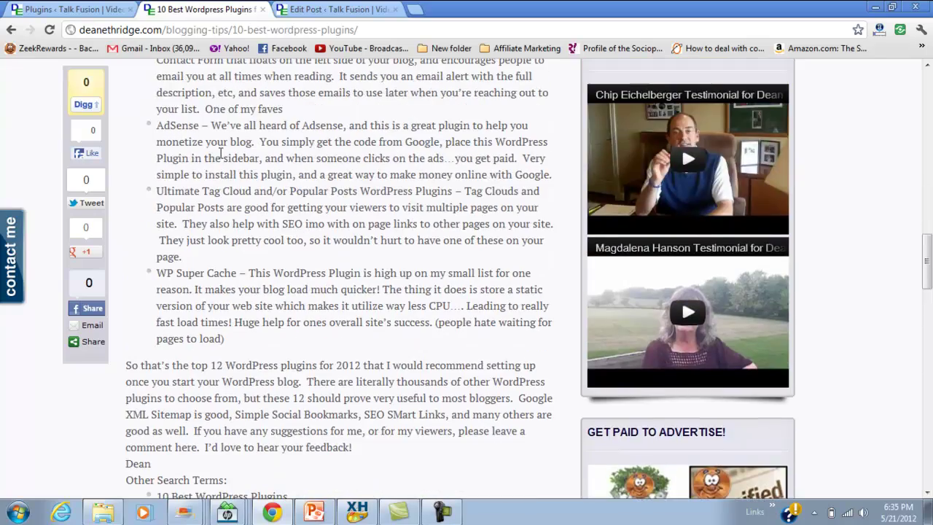
left_click(61, 7)
scroll(276, 188, "down", 20)
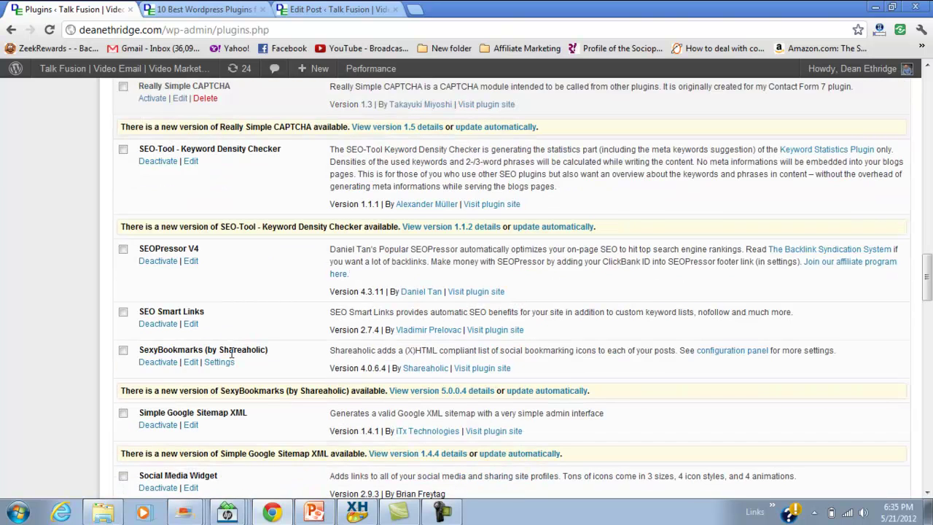
- Return to the plugins article and view the SexyBookmarks sharing bar beneath its text
left_click(204, 9)
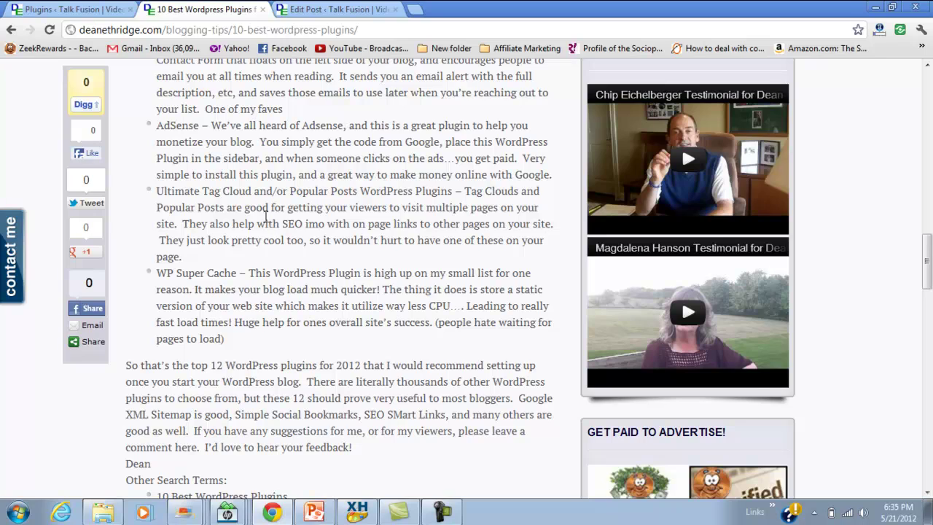
scroll(264, 307, "down", 5)
scroll(264, 310, "down", 2)
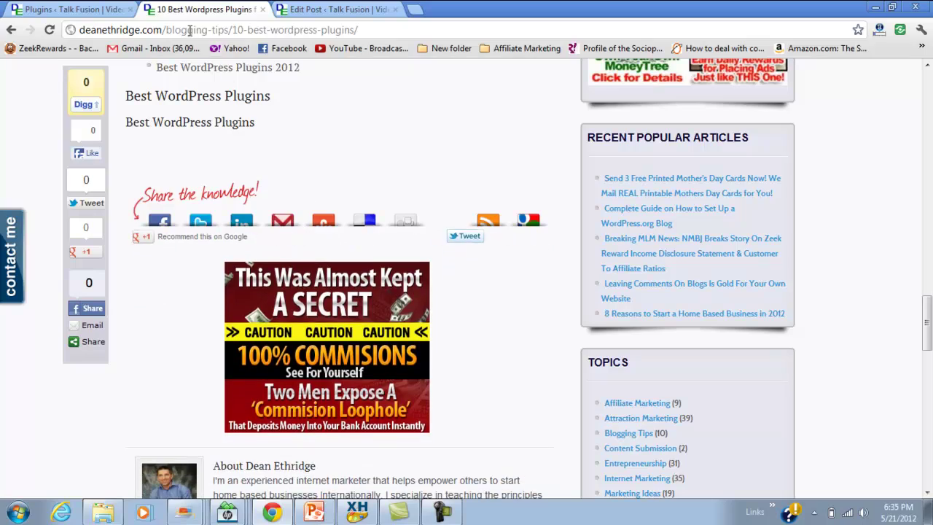
- Highlight the Ultimate Follow Me entry in the article and view it beside the social network icons
scroll(377, 120, "up", 5)
scroll(385, 132, "up", 6)
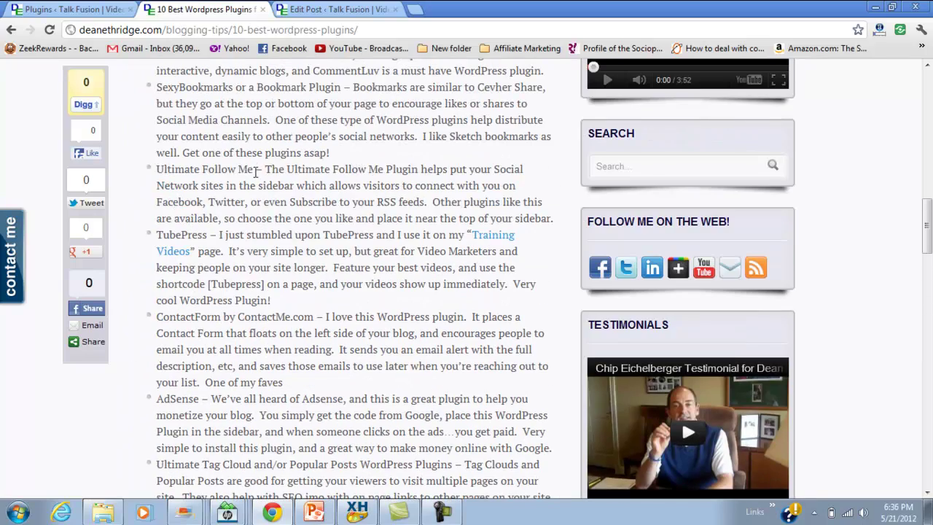
left_click_drag(255, 169, 156, 170)
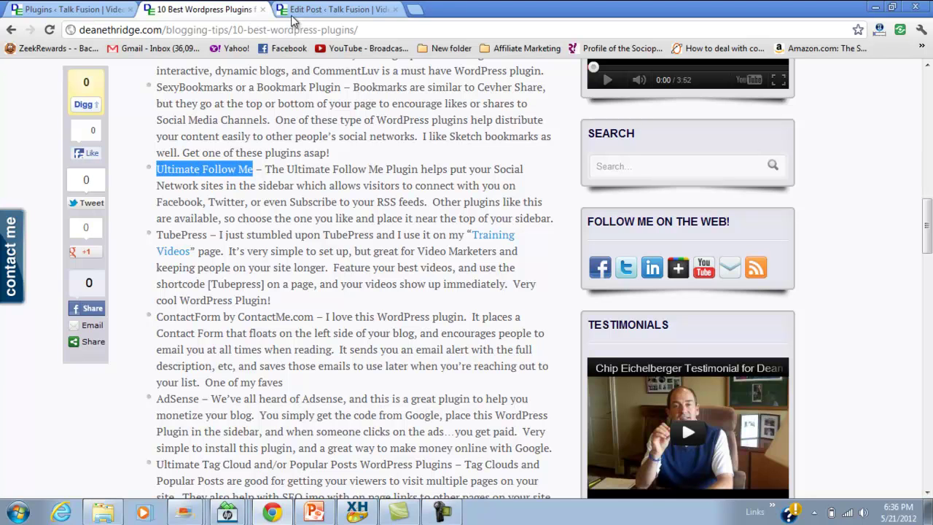
scroll(810, 223, "up", 1)
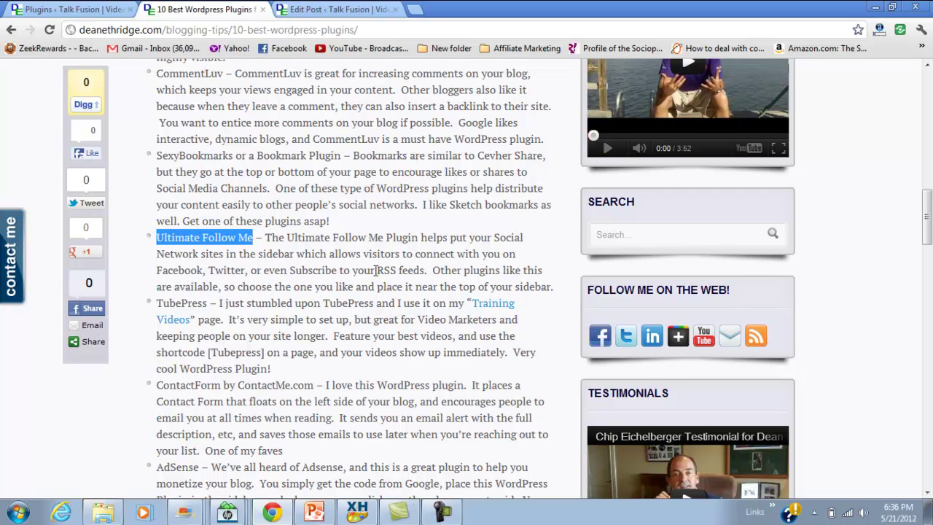
scroll(294, 269, "down", 1)
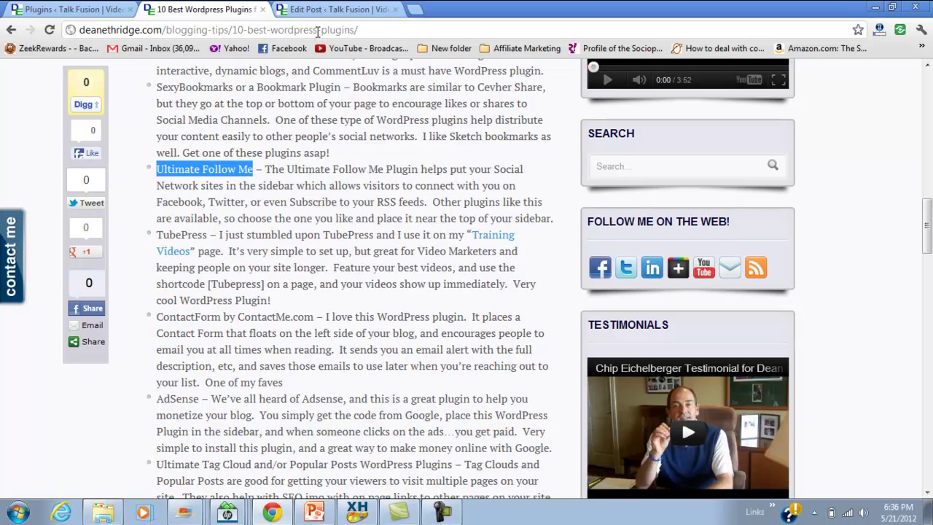
- Open the blog's home page in a new browser tab and view its Training Videos page
left_click(413, 10)
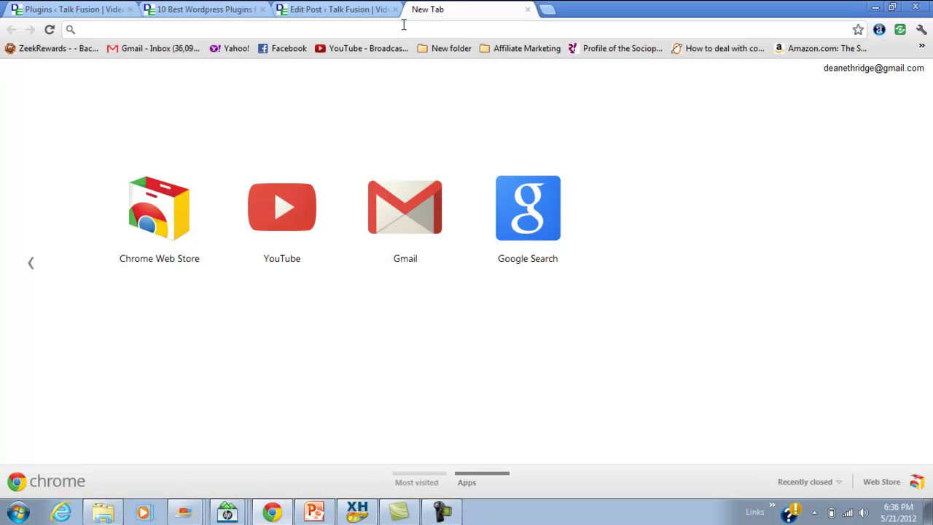
type("deanethridge.com")
key("Return")
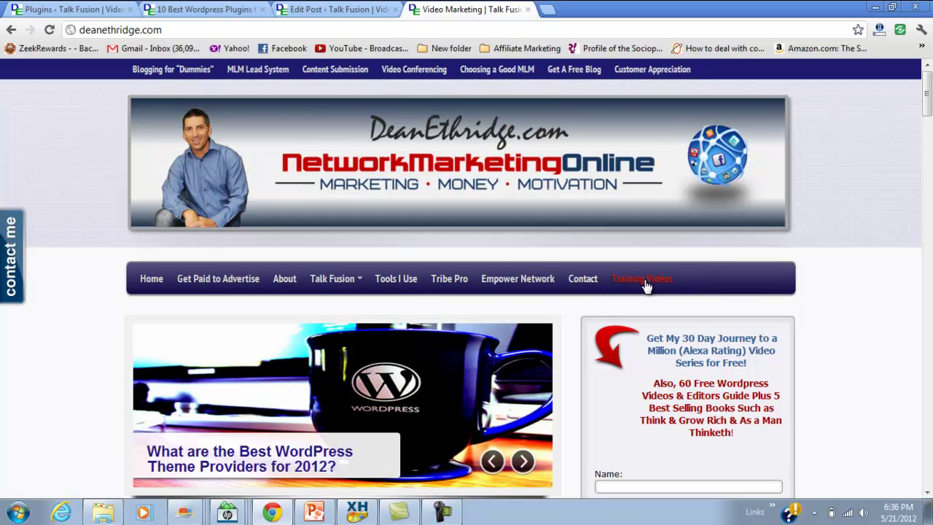
left_click(646, 285)
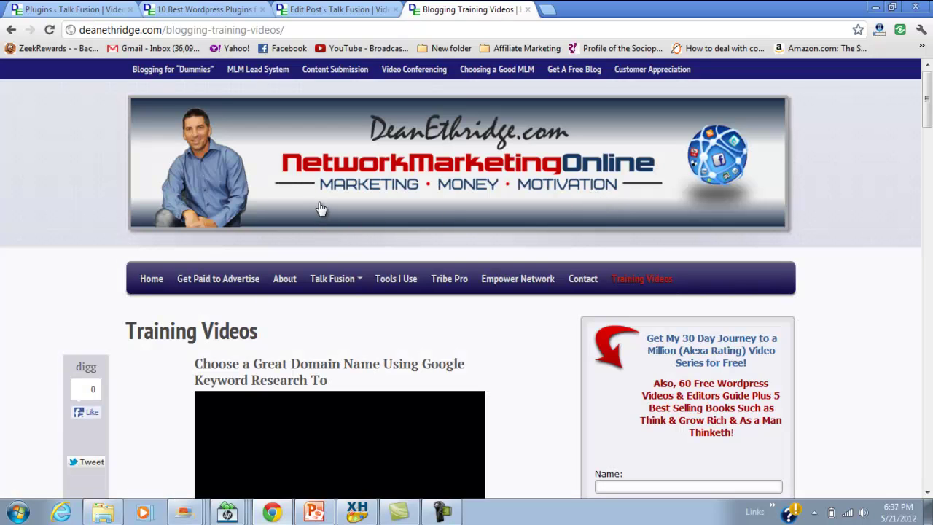
left_click(928, 143)
left_click_drag(928, 144, 923, 118)
- Go back to the WordPress admin and open the TubePress options page
left_click(212, 10)
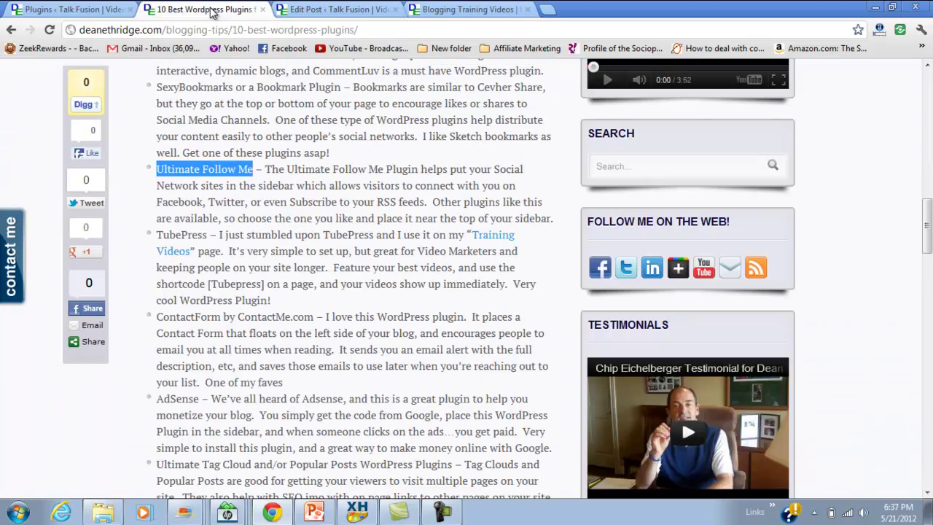
left_click(73, 9)
scroll(340, 275, "down", 8)
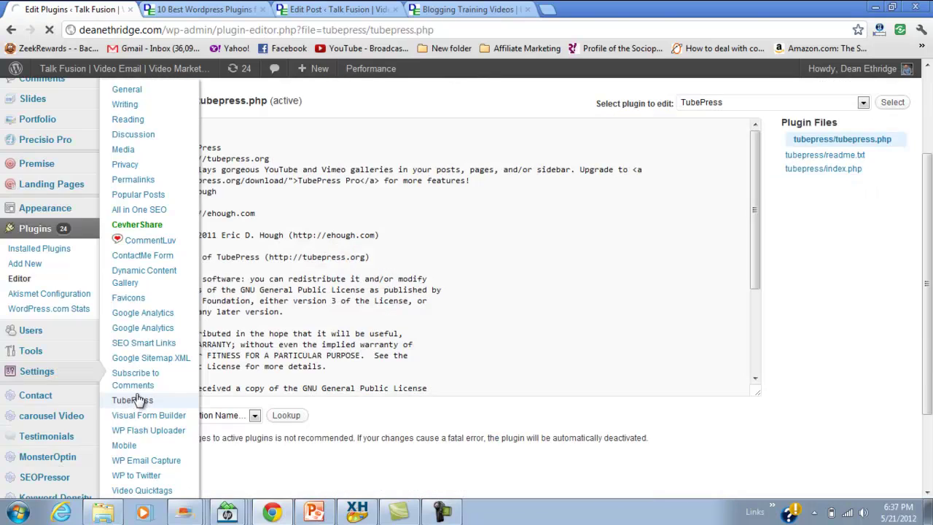
left_click(133, 401)
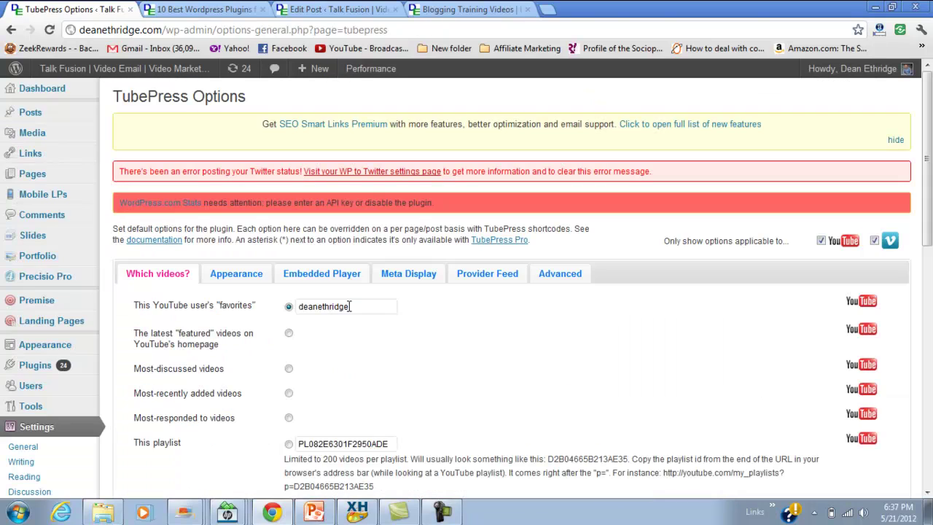
- Highlight the YouTube favorites username, review the TubePress video source options, and return to the Training Videos page
left_click_drag(352, 306, 281, 309)
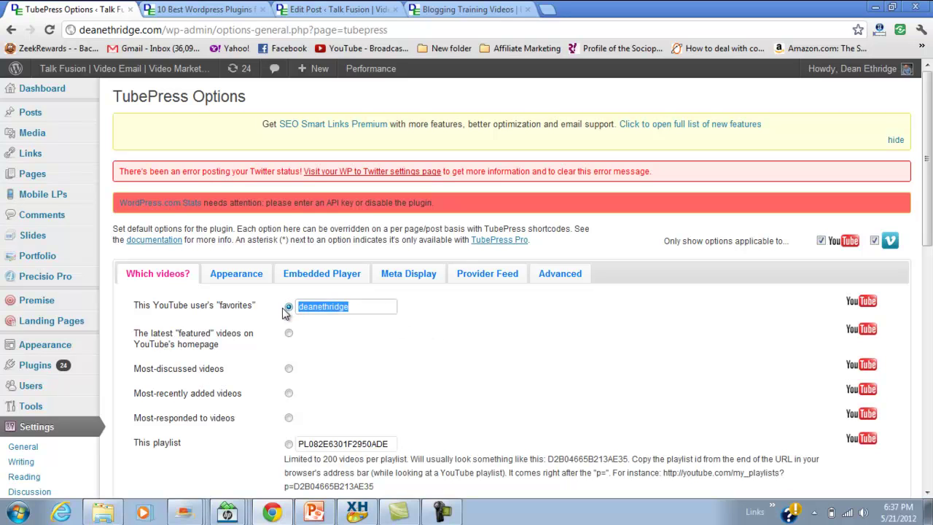
scroll(457, 370, "down", 2)
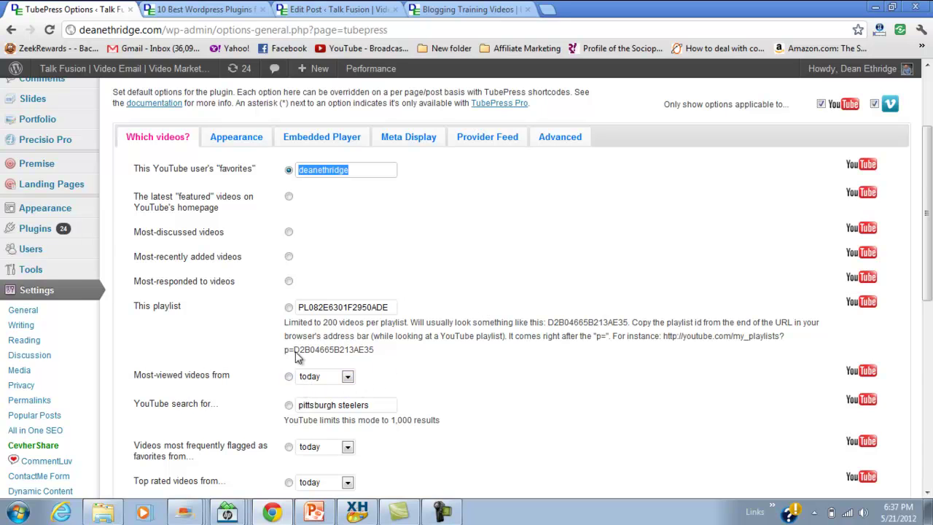
scroll(403, 237, "up", 2)
left_click(467, 9)
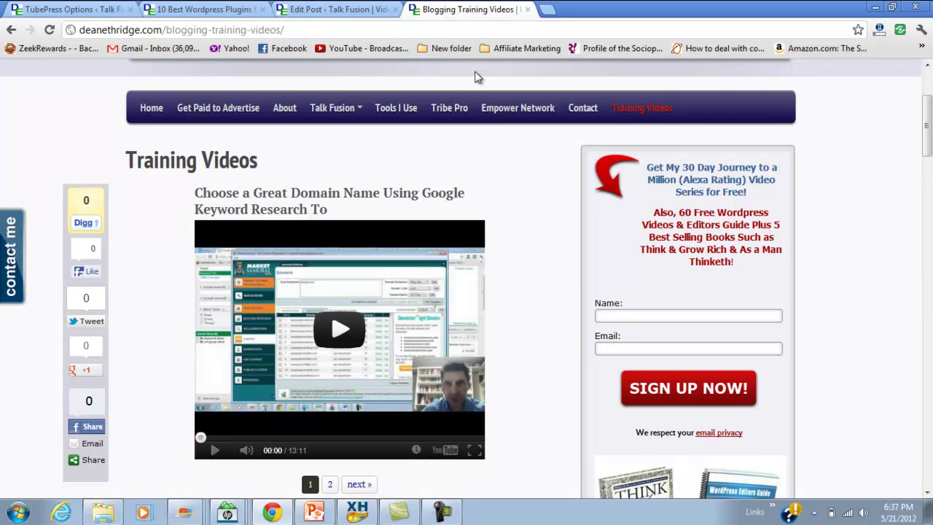
- Create a new post in the WordPress admin and enter the shortcode [tubepress] as its content
scroll(511, 191, "down", 2)
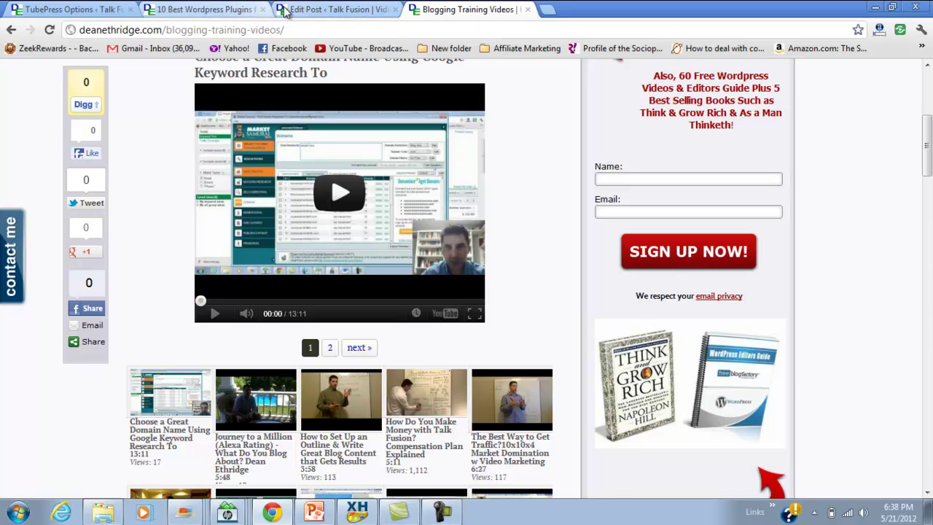
left_click(313, 10)
mouse_move(43, 209)
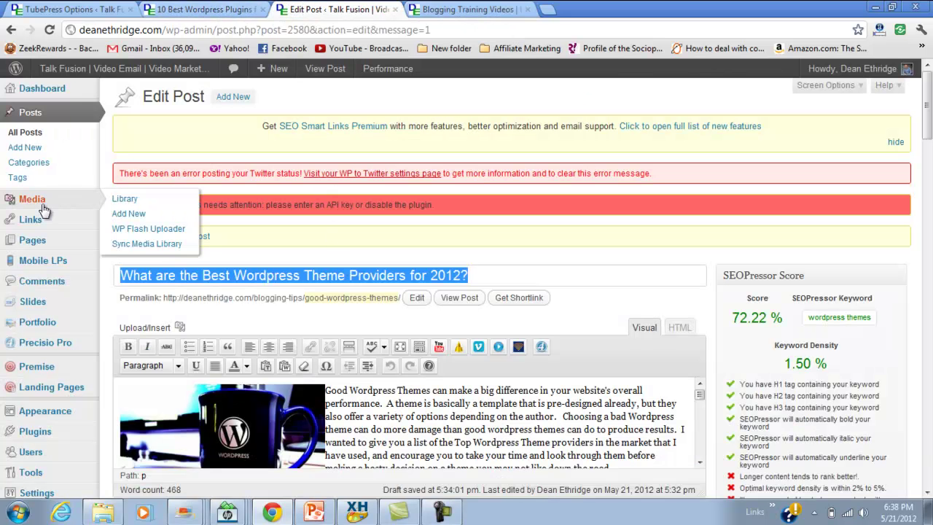
left_click(231, 100)
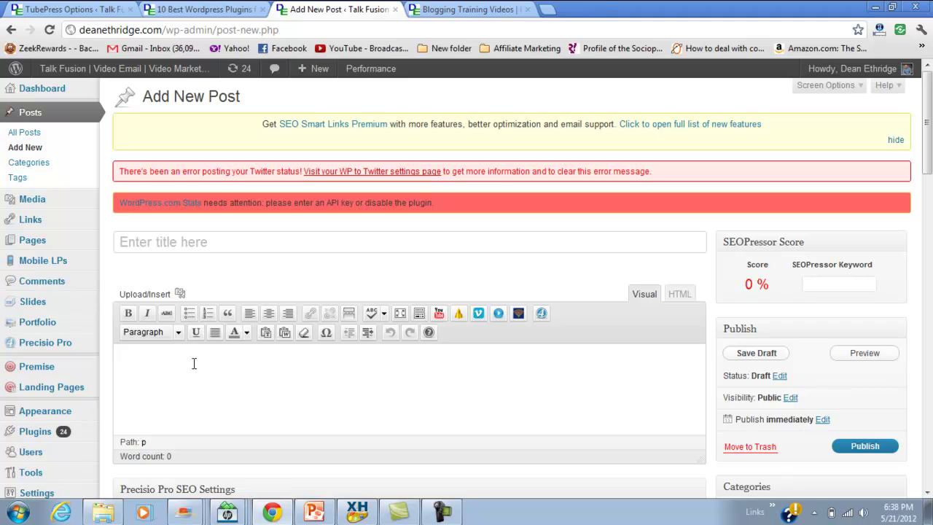
type("tu")
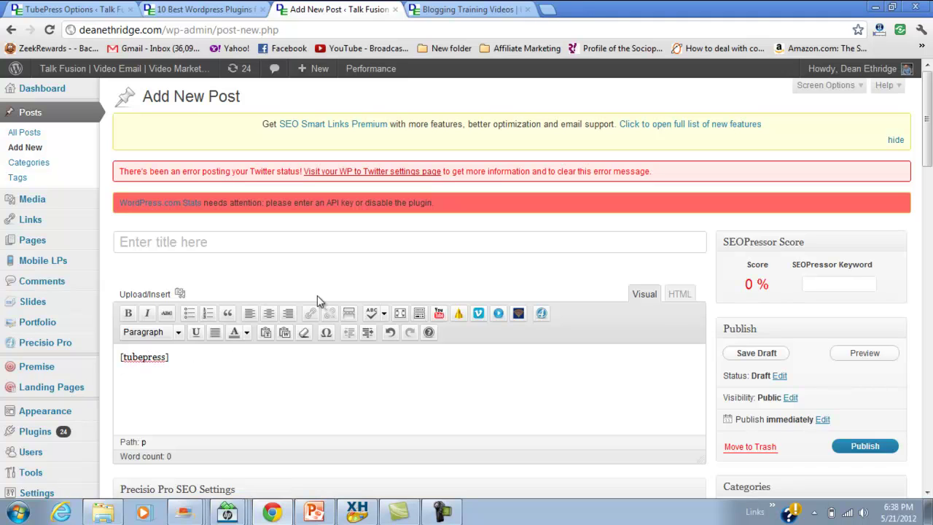
- Title the new post Video Page and publish it
left_click(347, 238)
type("Vid")
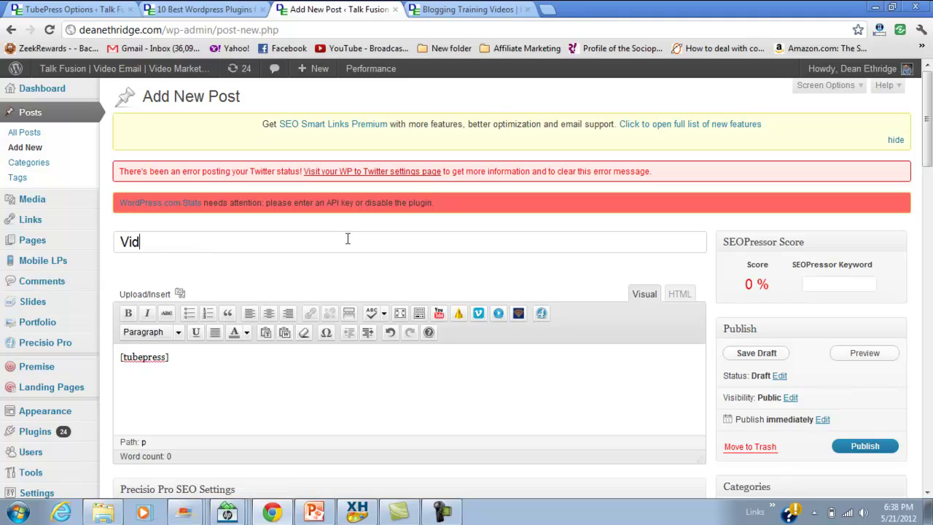
type("eo Page")
left_click(858, 447)
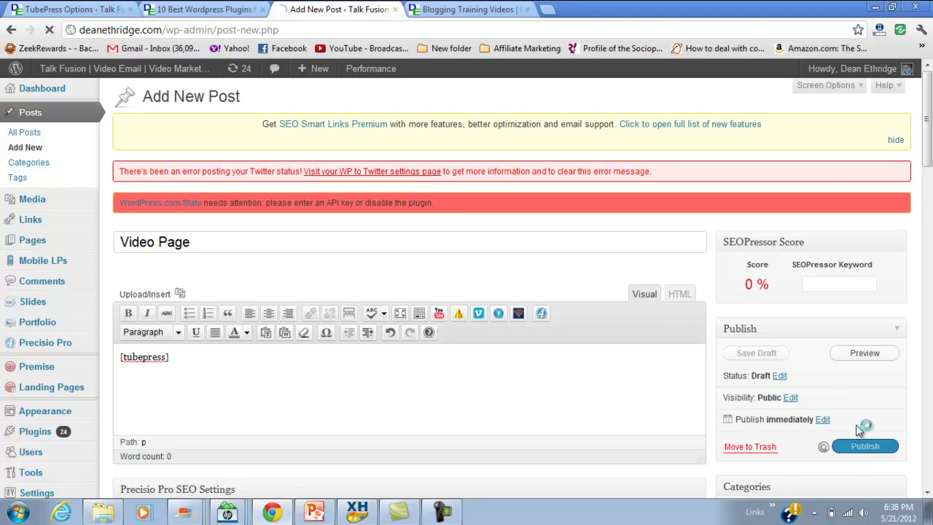
- Open the published Video Page post from the blog's home page and view its video gallery
left_click(478, 9)
left_click(153, 277)
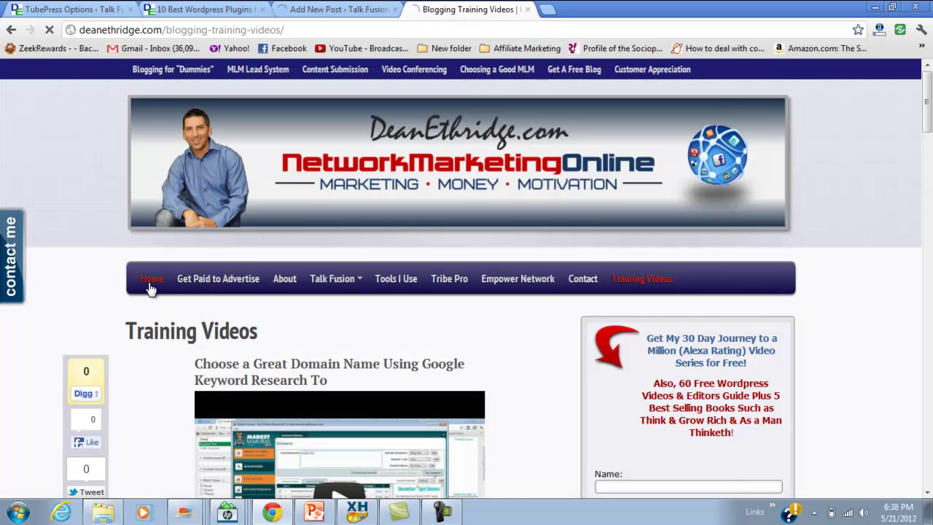
left_click(167, 271)
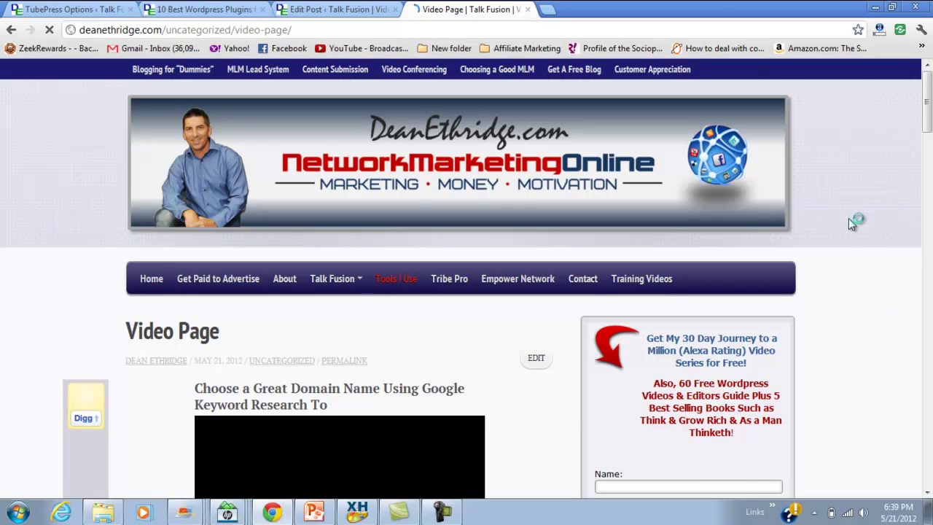
scroll(848, 218, "down", 9)
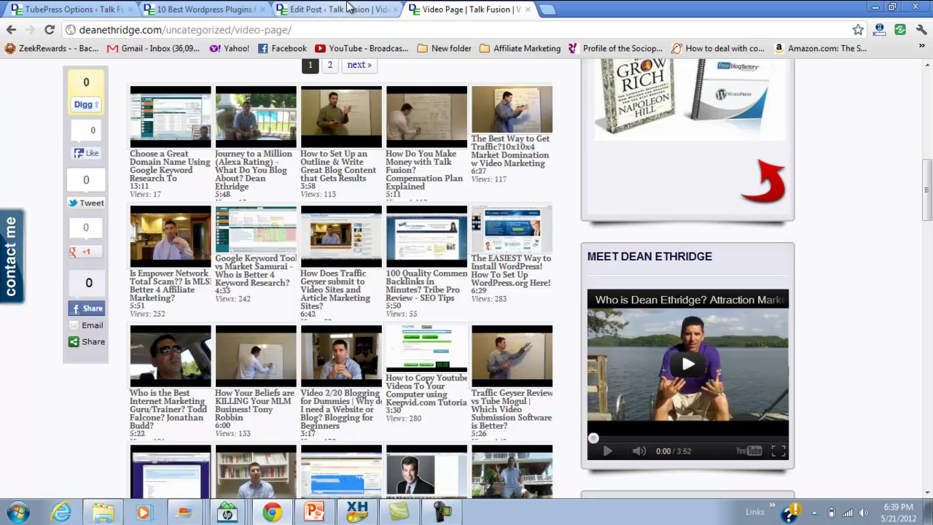
- Go back to the Video Page post in the admin, and view the posts on the blog's home page
left_click(335, 8)
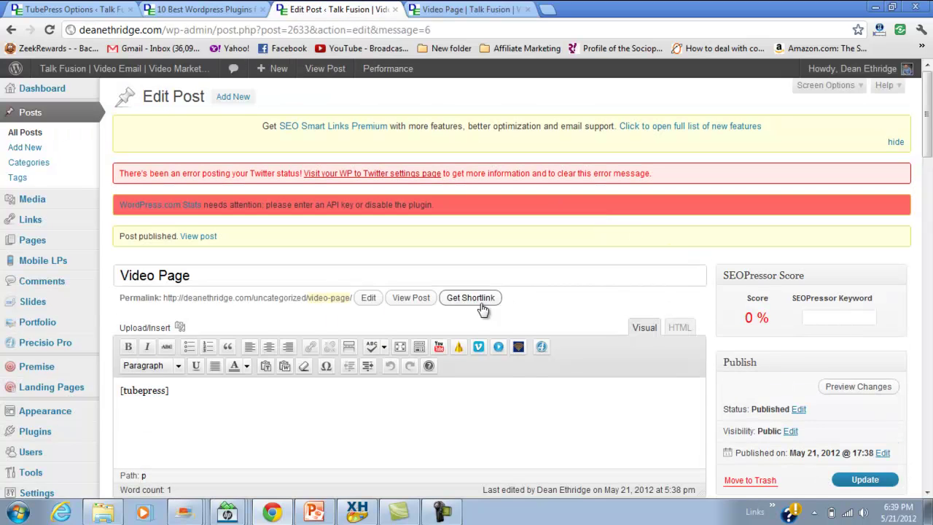
scroll(552, 323, "down", 3)
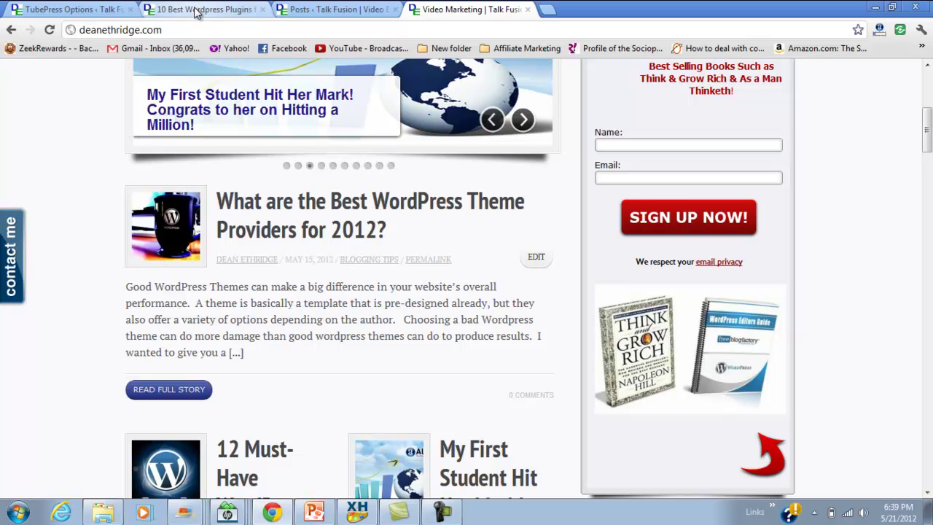
- Load the installed plugins list in the WordPress admin and return to the article's ContactForm entry
left_click(98, 10)
mouse_move(40, 302)
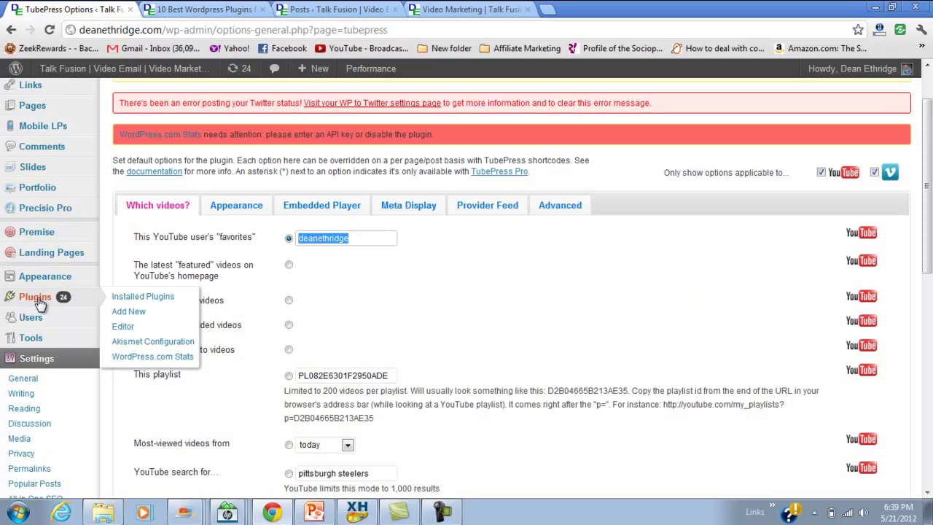
left_click(196, 9)
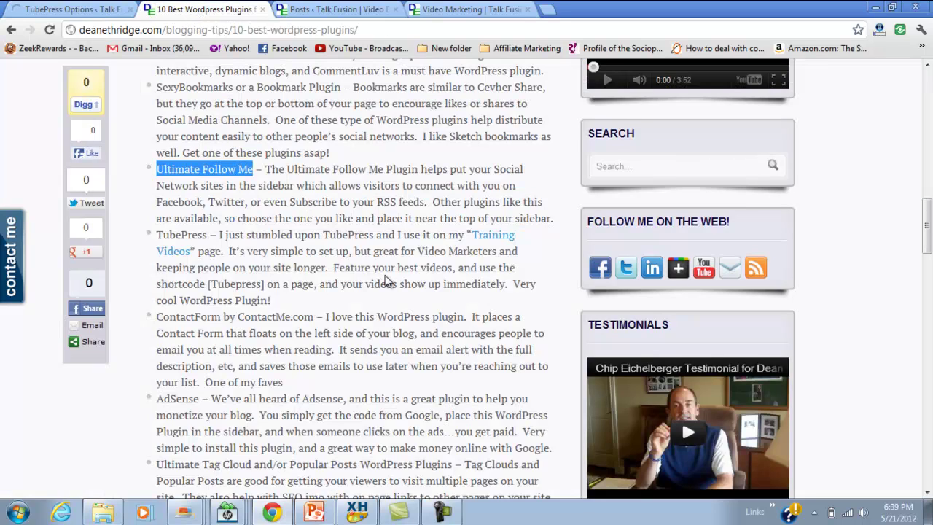
scroll(389, 269, "down", 1)
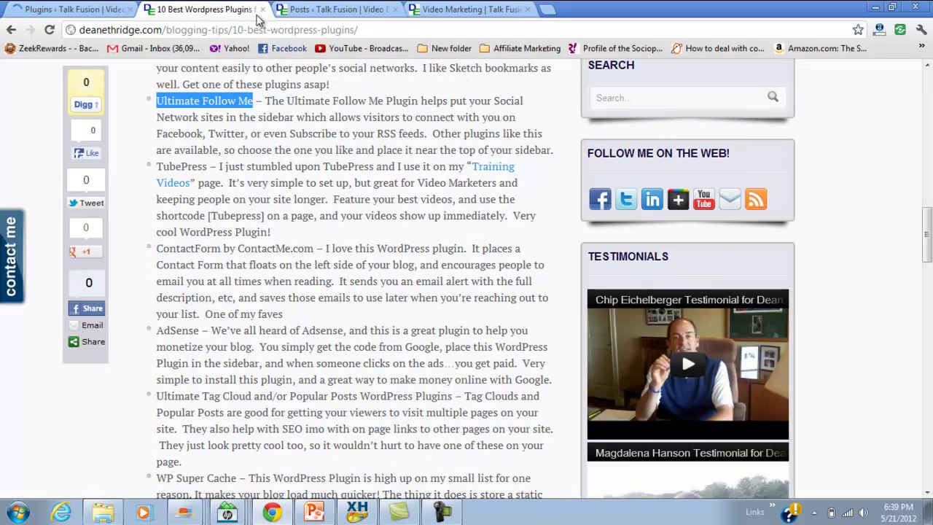
scroll(232, 150, "up", 1)
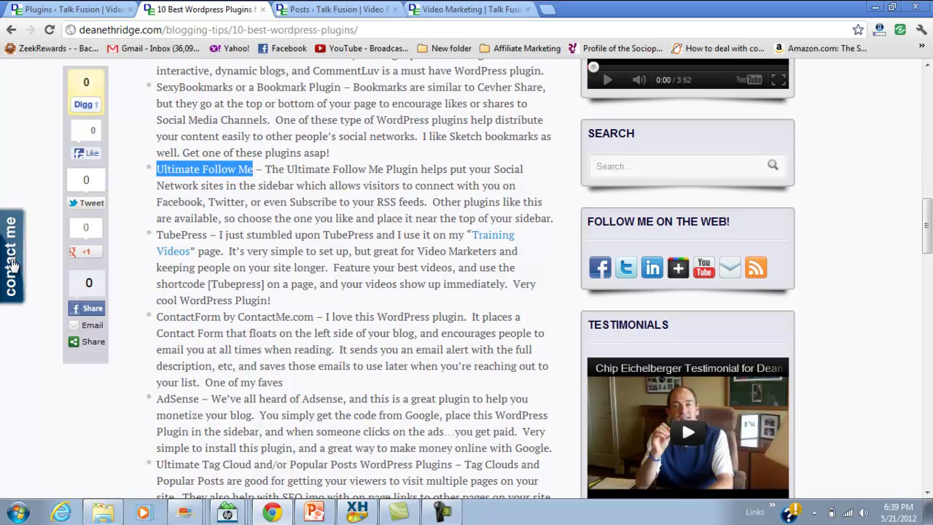
- Open the blog's floating Contact Me form to view its fields, and close it
left_click(11, 266)
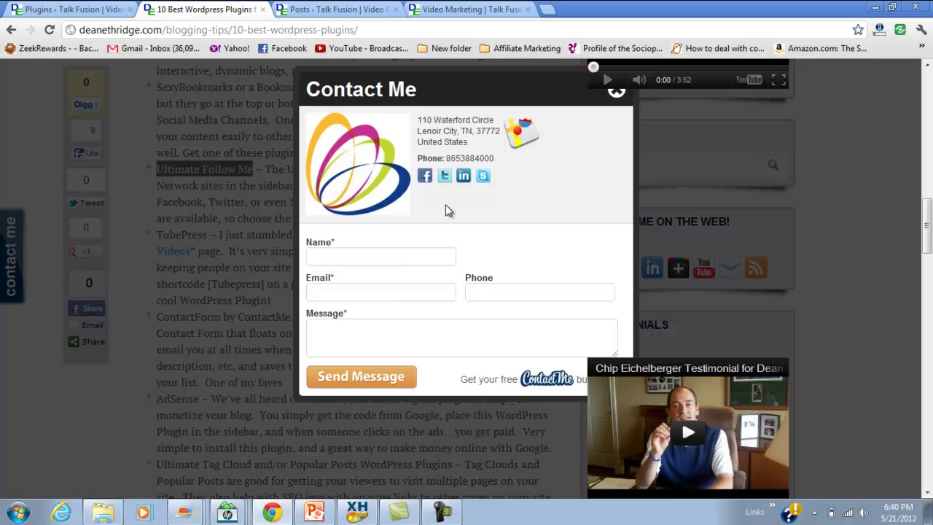
left_click(616, 95)
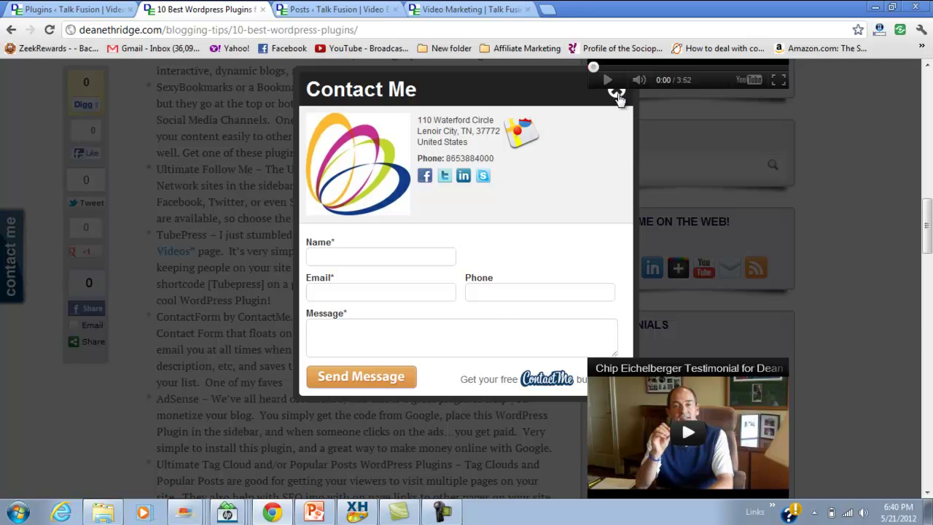
left_click(617, 95)
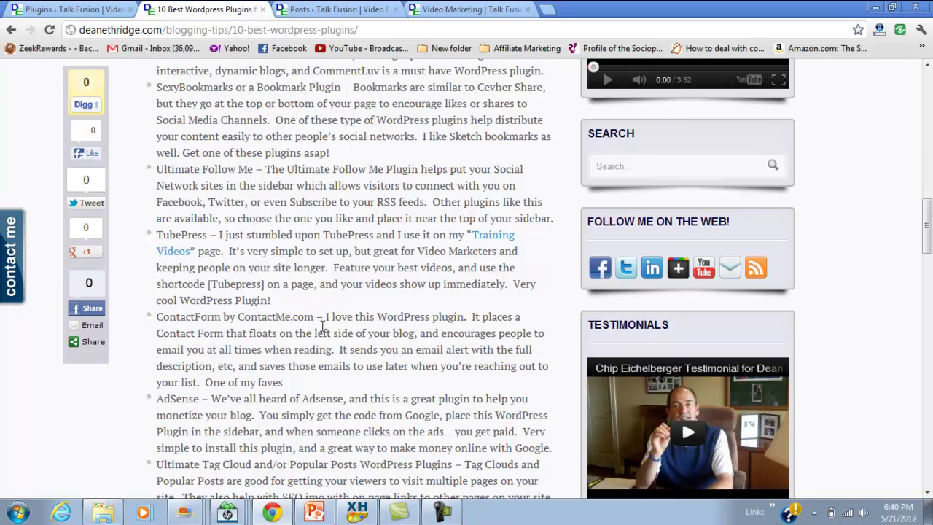
- Highlight AdSense in the article and view the Popular Keywords tag cloud in the blog's sidebar
scroll(323, 325, "down", 1)
left_click_drag(197, 332, 156, 331)
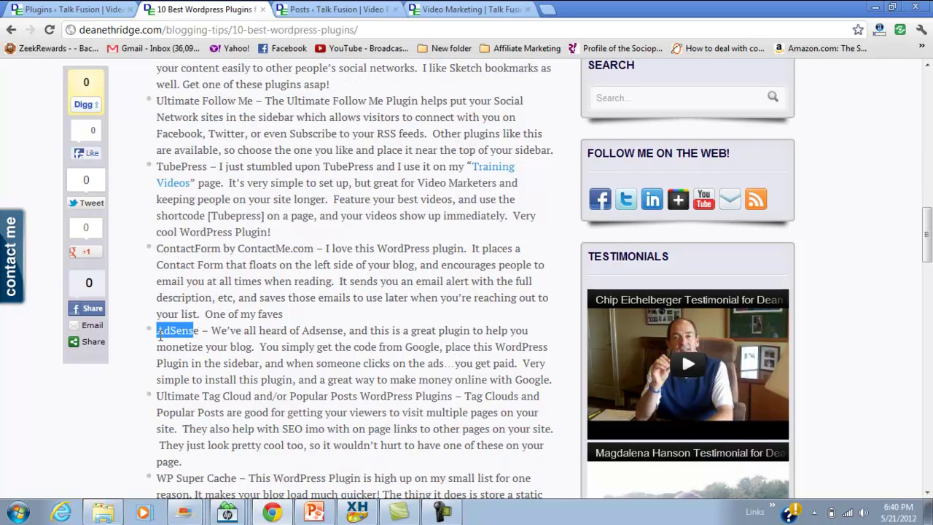
scroll(714, 371, "down", 17)
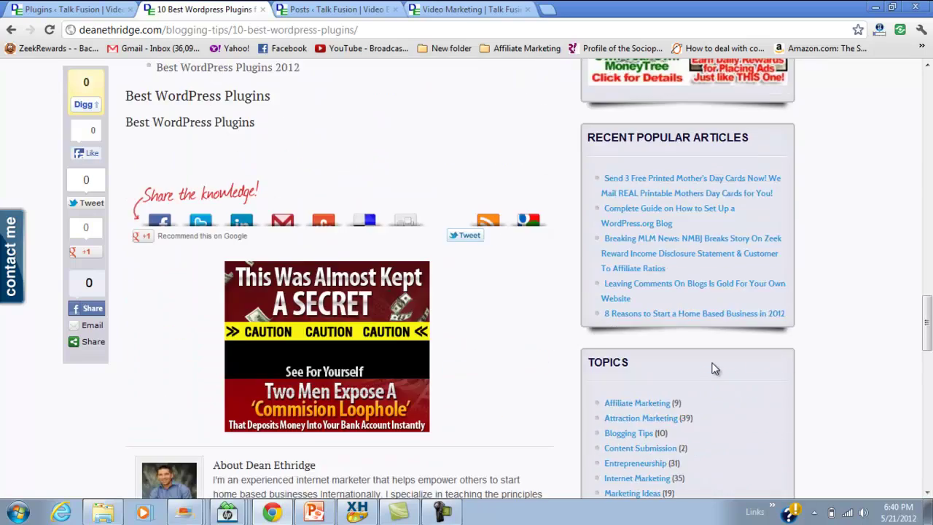
scroll(716, 392, "down", 3)
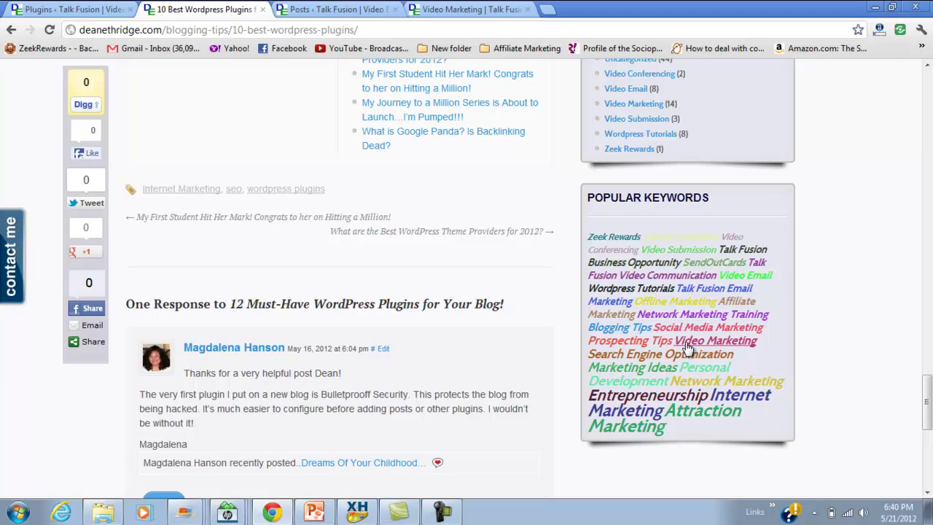
- Examine the sidebar's Topics list and Popular Keywords tag cloud, and return to the article's Ultimate Tag Cloud and WP Super Cache entries
scroll(686, 345, "up", 1)
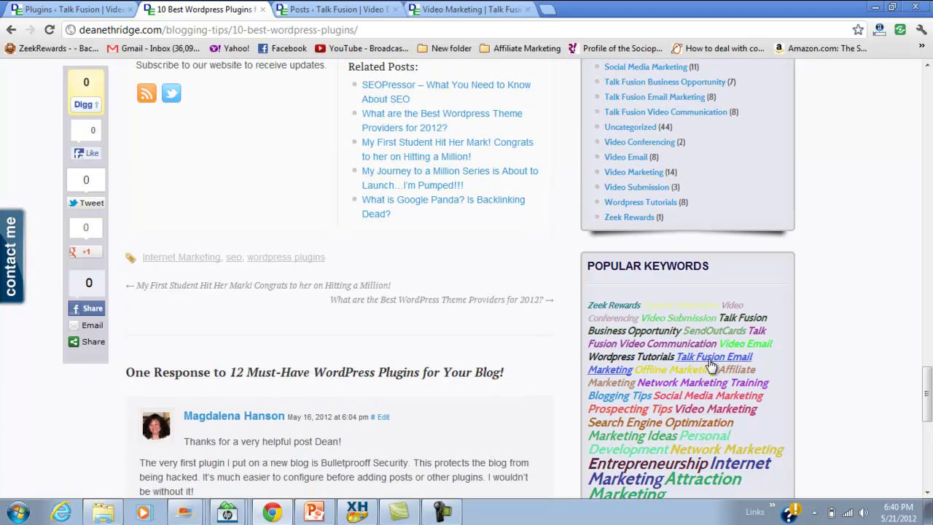
scroll(729, 374, "up", 2)
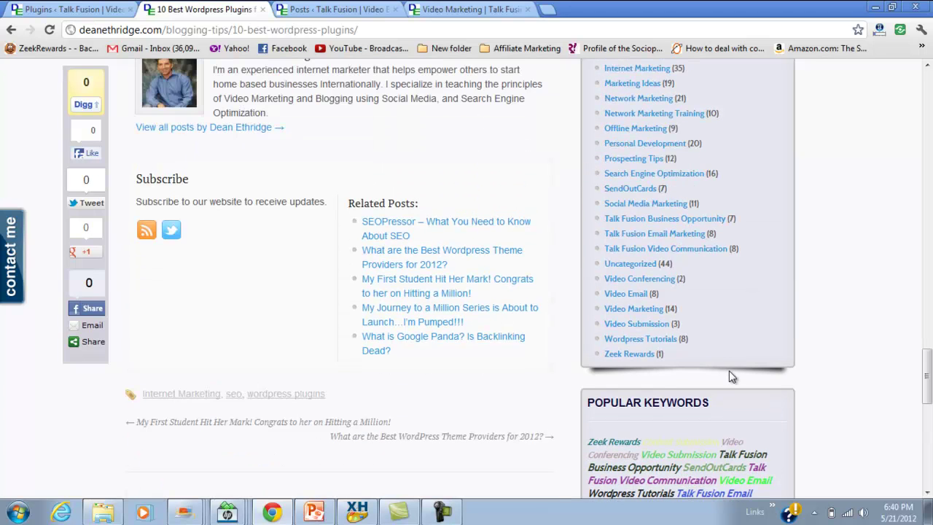
scroll(731, 379, "down", 4)
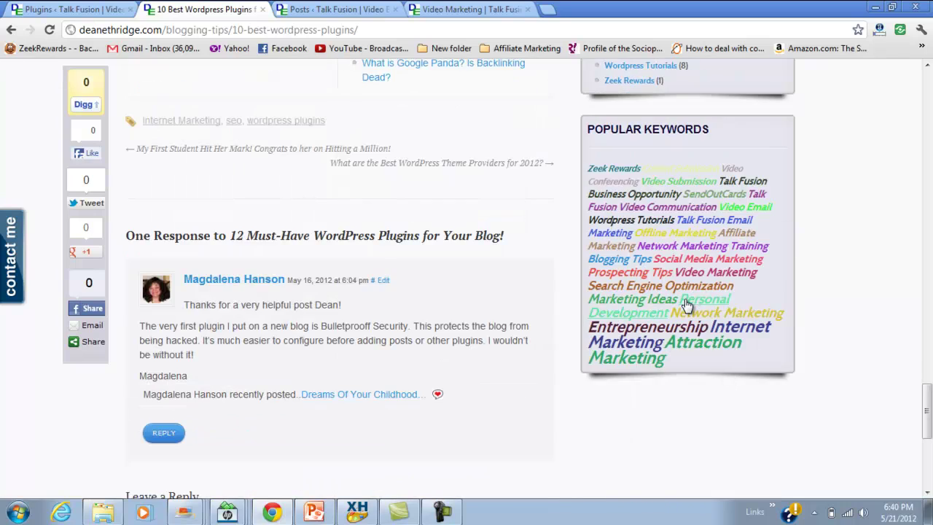
scroll(688, 309, "up", 3)
scroll(714, 383, "up", 2)
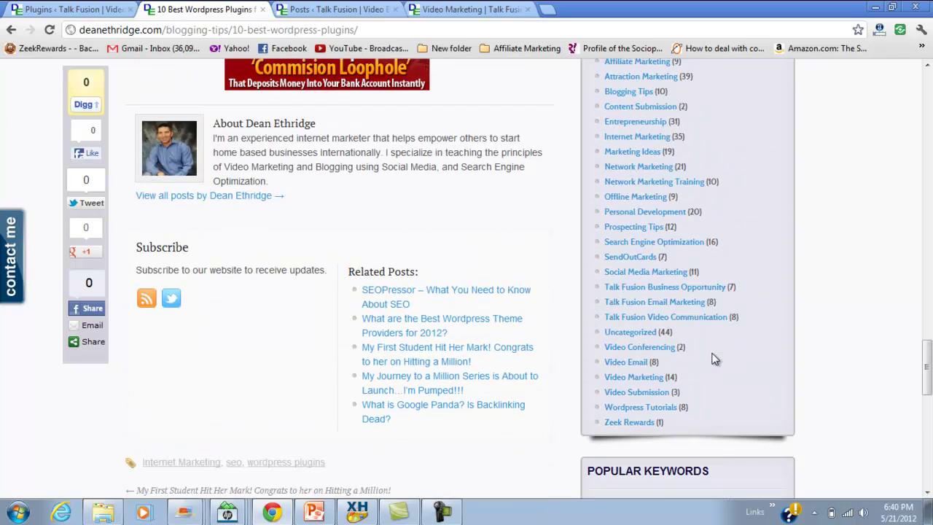
scroll(720, 363, "down", 3)
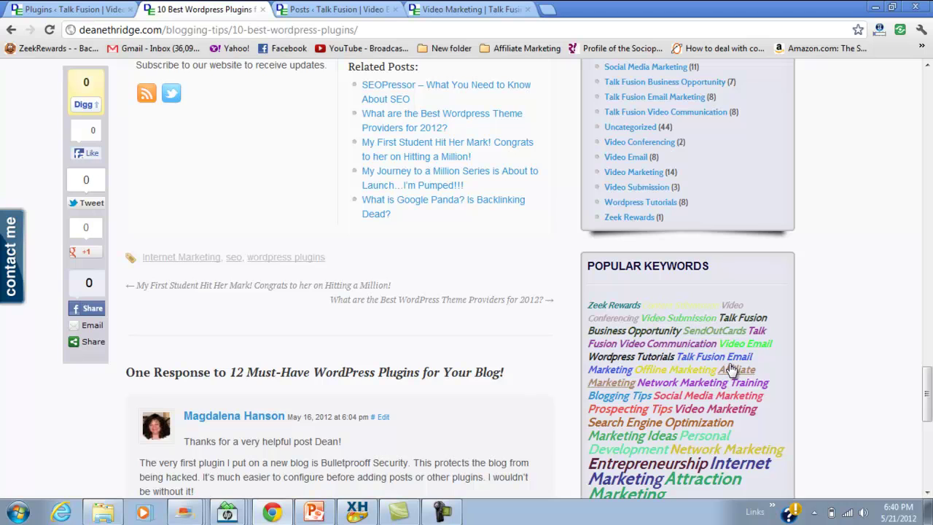
scroll(718, 390, "down", 1)
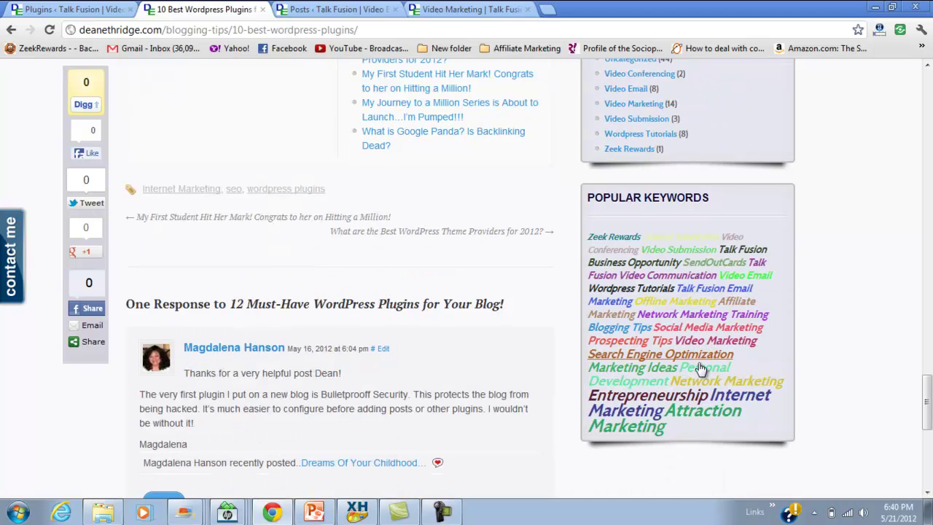
scroll(703, 336, "up", 15)
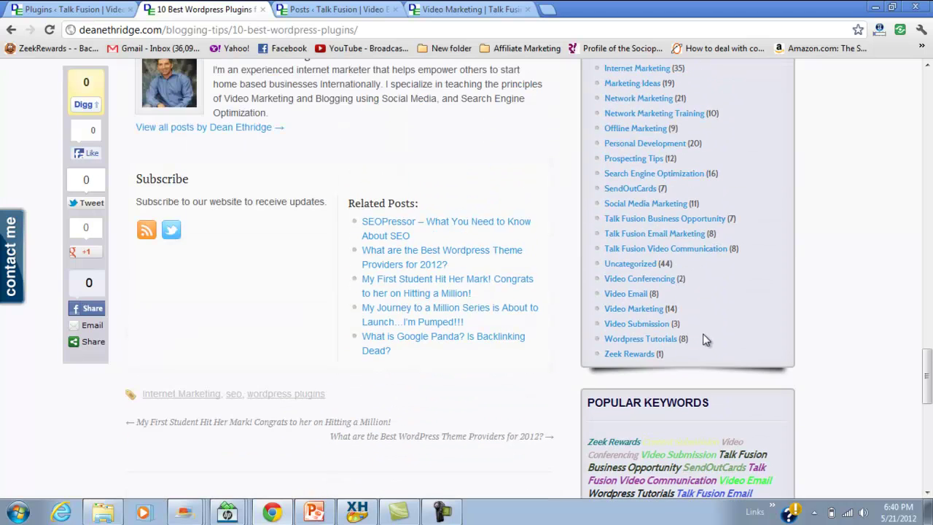
scroll(310, 290, "up", 5)
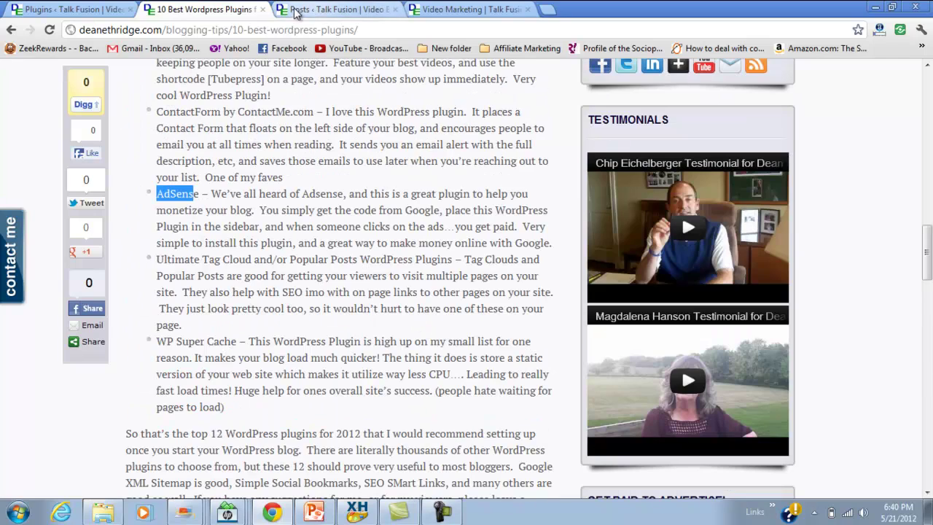
- Review the installed plugins list in the WordPress admin, from Akismet through TubePress to W3 Total Cache
left_click(71, 12)
scroll(335, 319, "down", 15)
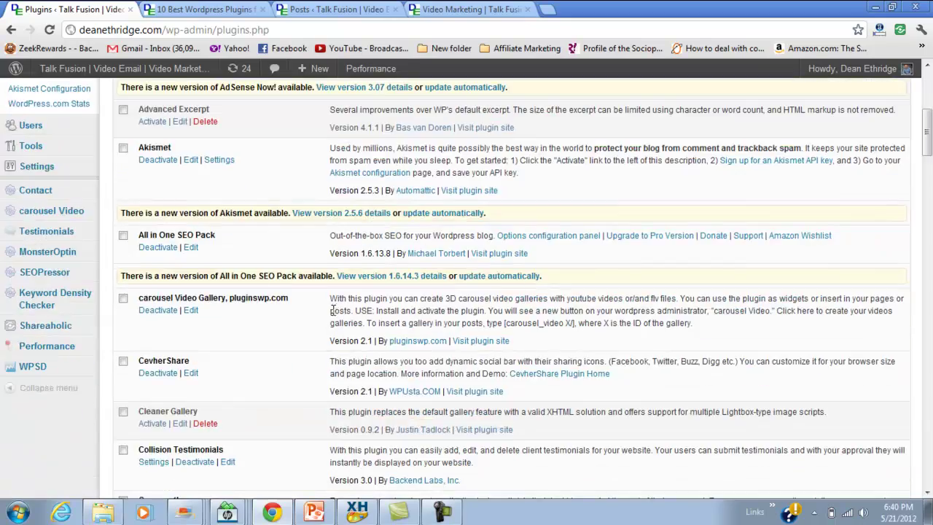
scroll(336, 318, "down", 15)
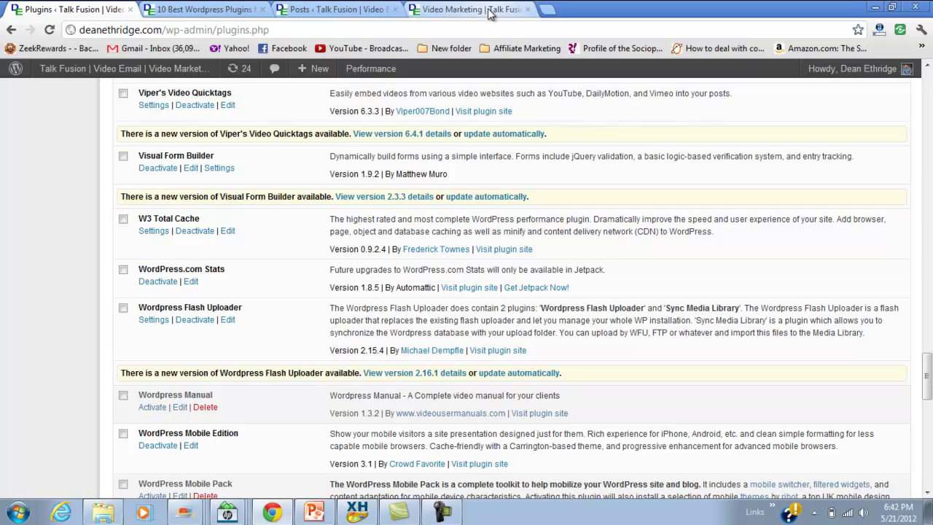
scroll(302, 201, "up", 5)
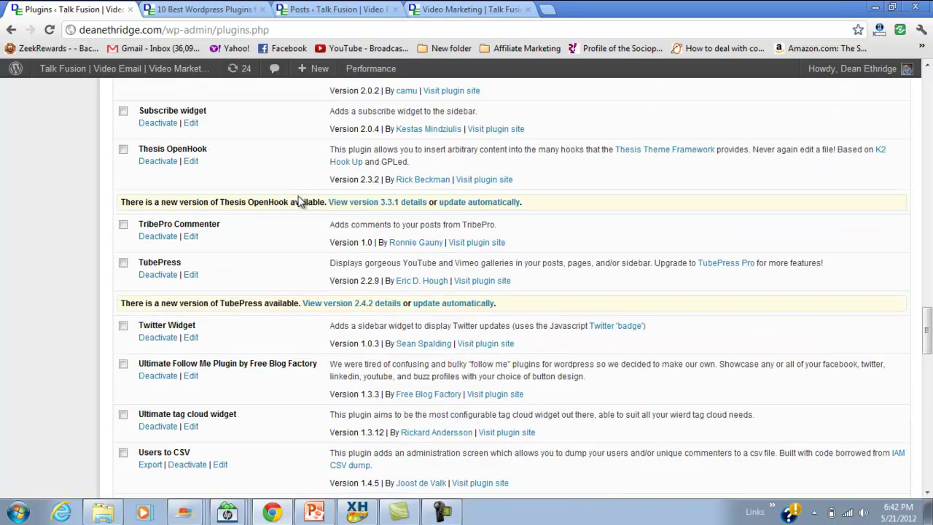
scroll(306, 196, "down", 2)
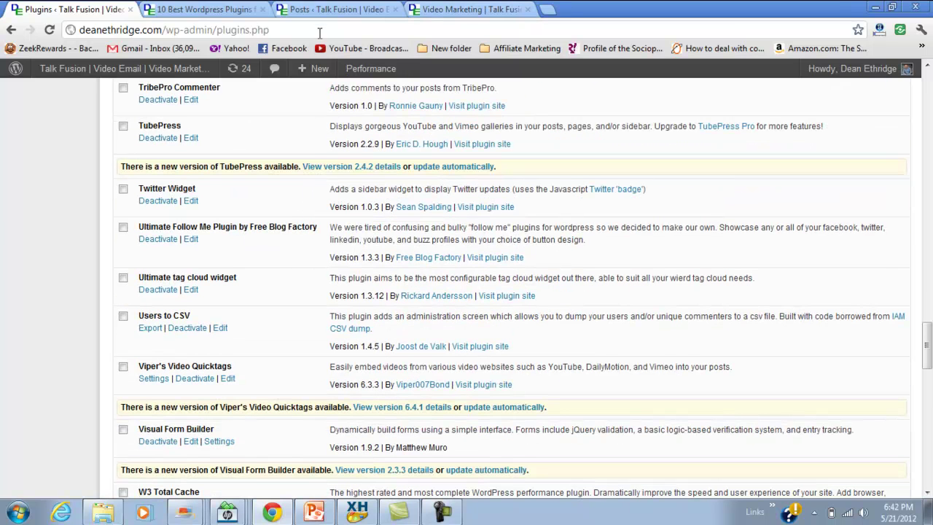
- Return to the plugins article and view the beginning of its 12 Must Have WordPress Plugins for 2012 list
left_click(233, 10)
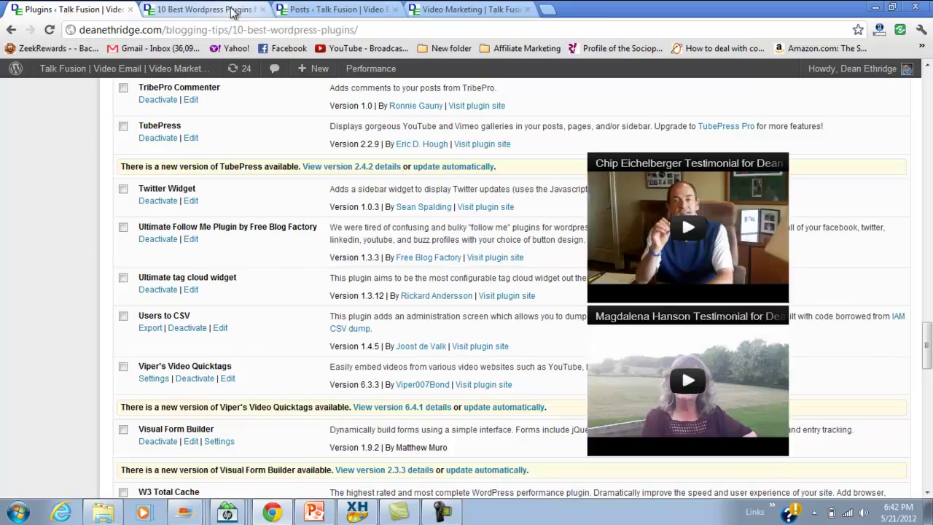
scroll(348, 212, "up", 5)
scroll(352, 211, "up", 6)
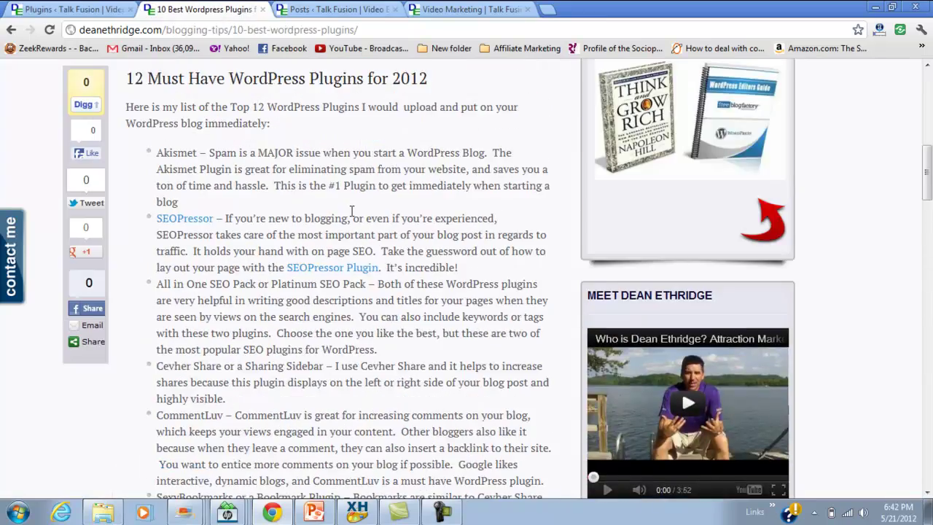
- Open the WordPress admin's page for adding new plugins and activate its empty plugin search field
left_click(93, 13)
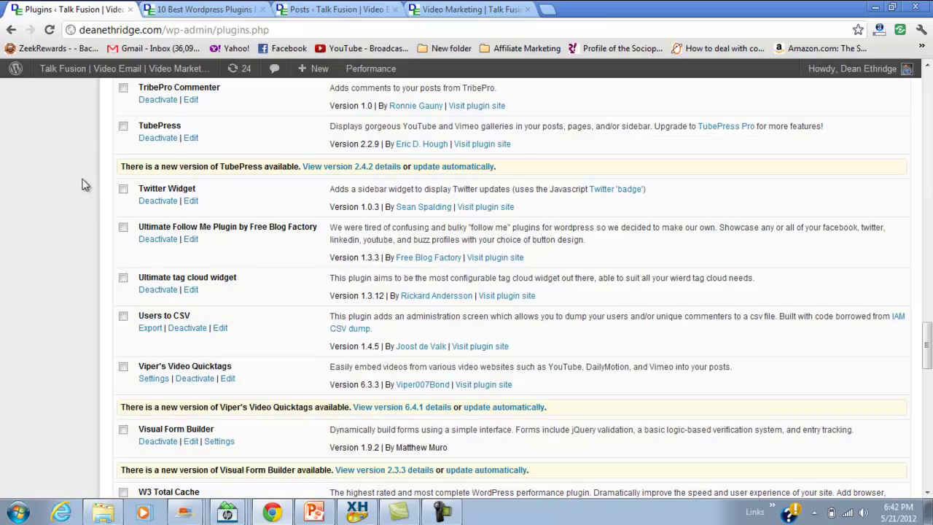
scroll(83, 183, "up", 20)
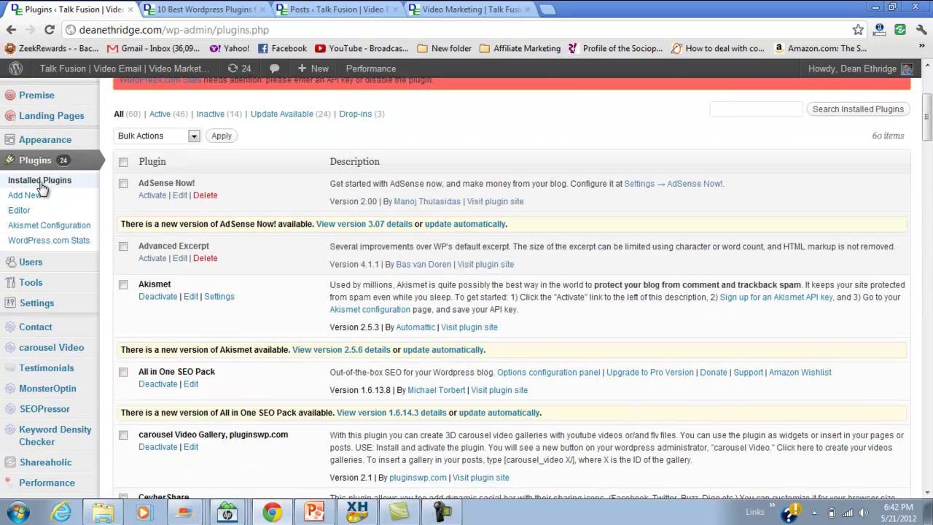
left_click(33, 195)
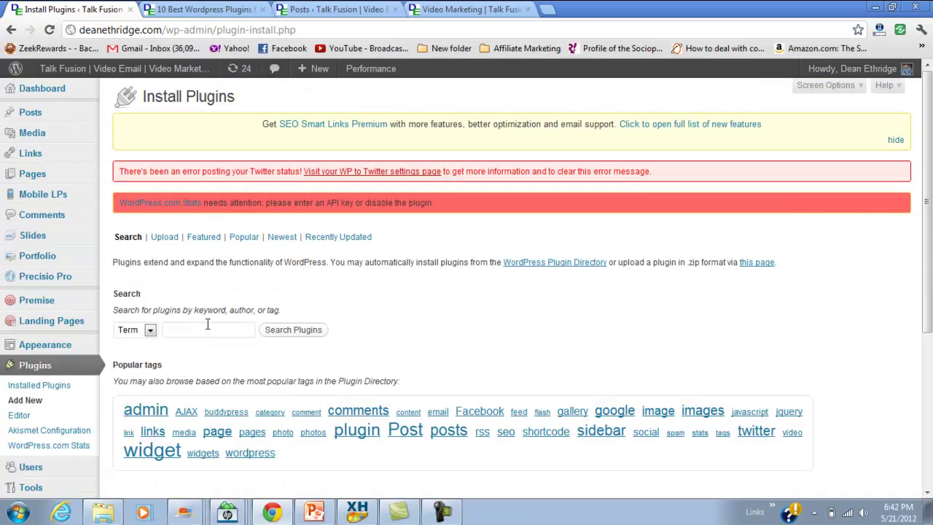
left_click(209, 328)
- View the Get Paid to Advertise image widget in the sidebar of the blog's home page
left_click(435, 9)
scroll(815, 266, "down", 12)
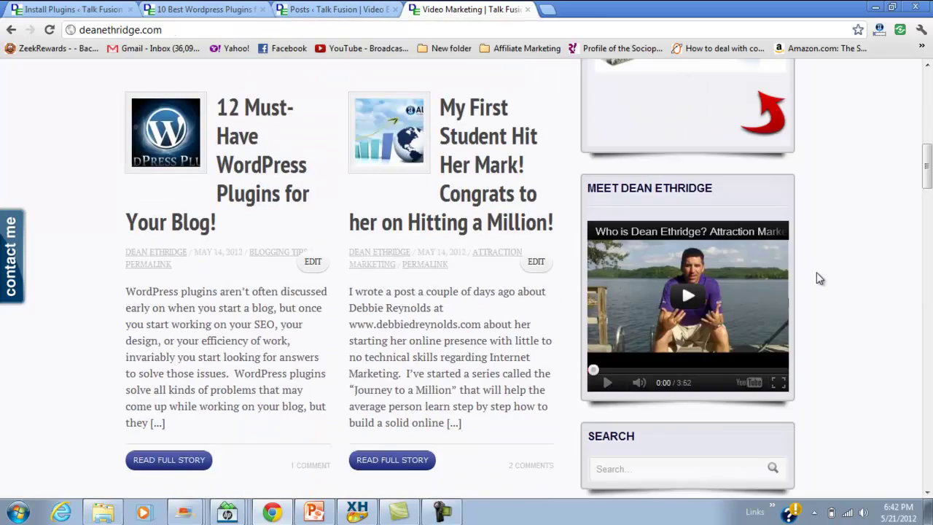
scroll(823, 286, "down", 5)
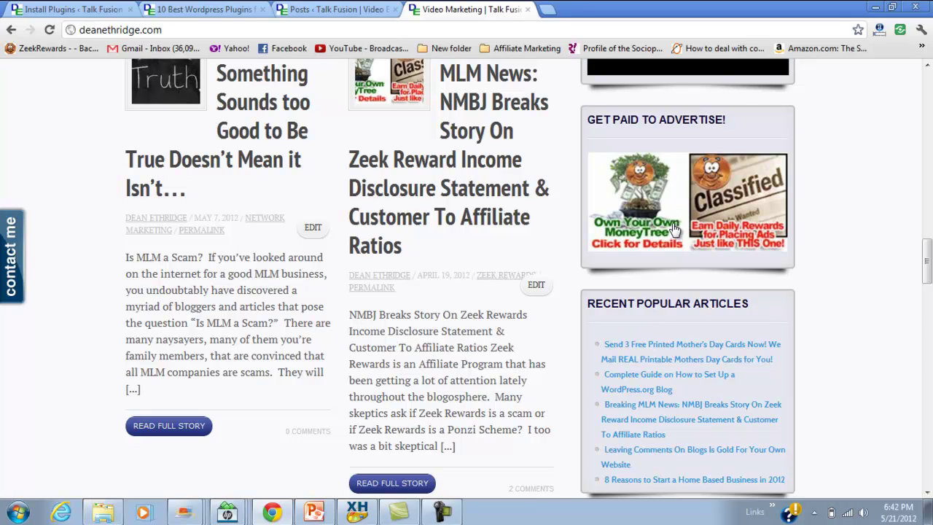
- Open the WordPress admin's Widgets page and locate Image Widget among the available widgets
left_click(86, 10)
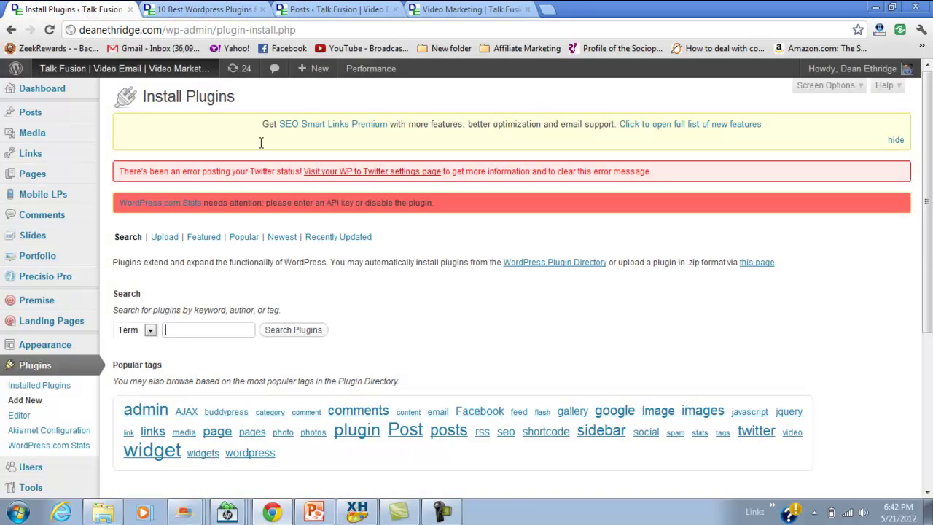
left_click(143, 362)
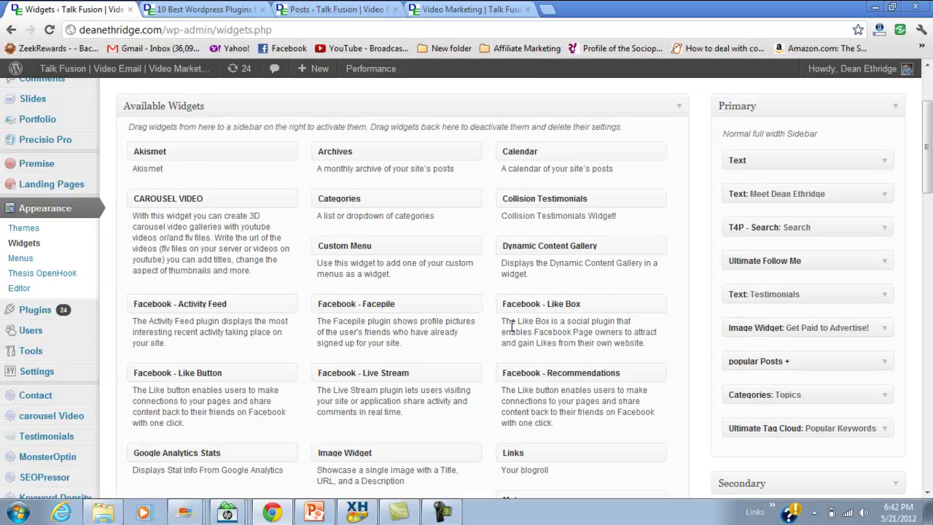
scroll(283, 361, "down", 1)
scroll(292, 343, "down", 2)
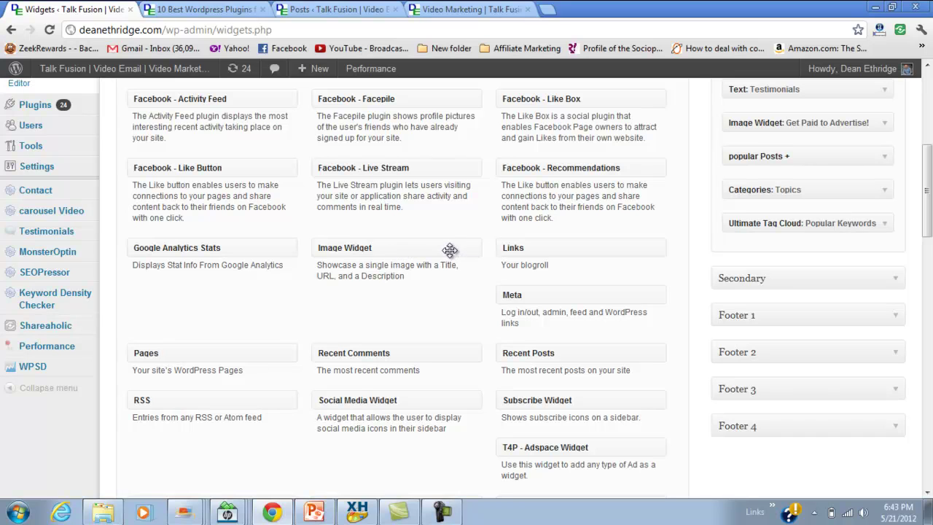
- Add an Image Widget to the Primary sidebar below Get Paid to Advertise, and preview its Add Image dialog and settings
left_click_drag(450, 250, 859, 156)
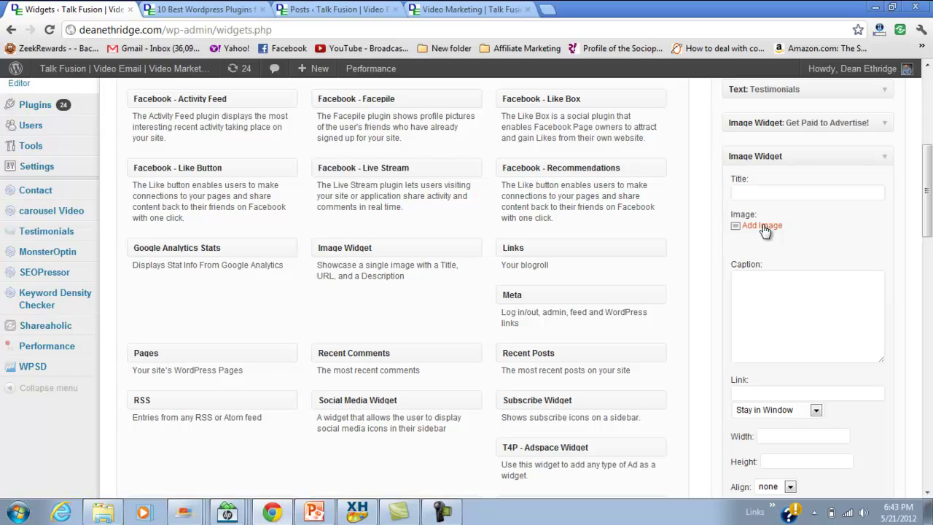
left_click(762, 226)
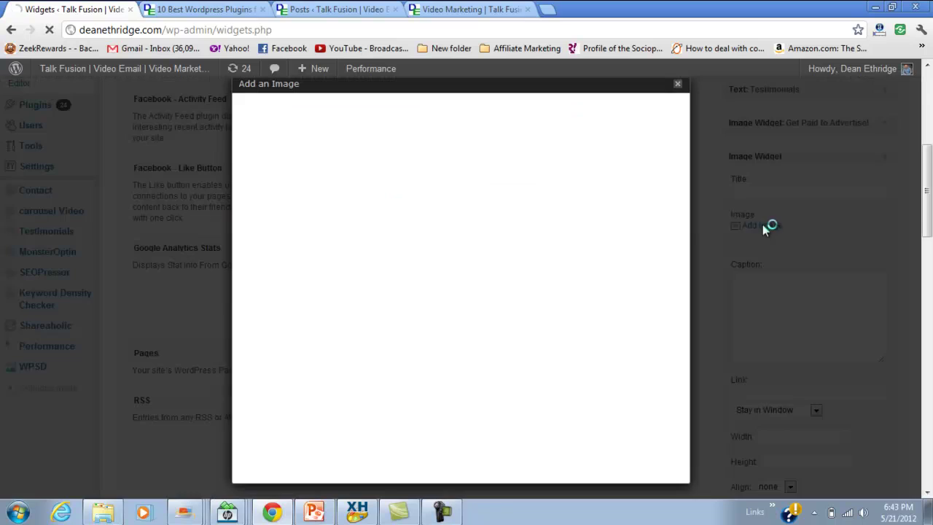
left_click(678, 87)
scroll(873, 379, "down", 2)
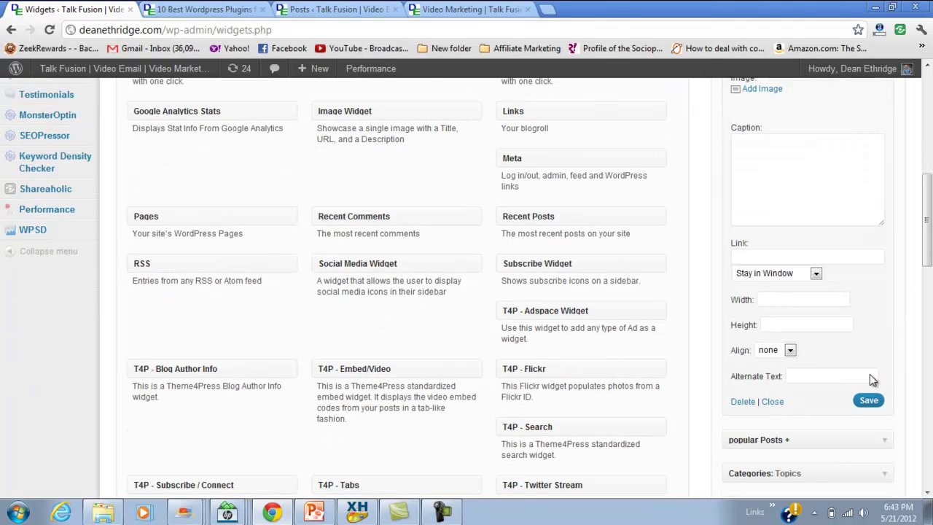
scroll(765, 296, "up", 2)
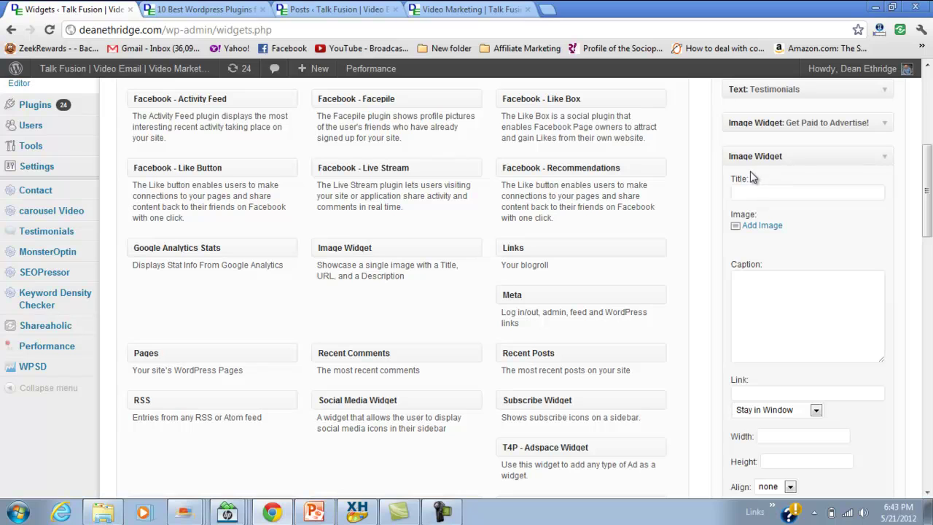
- Delete the blank Image Widget from the Primary sidebar and return to the upper part of the widget list
scroll(743, 254, "down", 3)
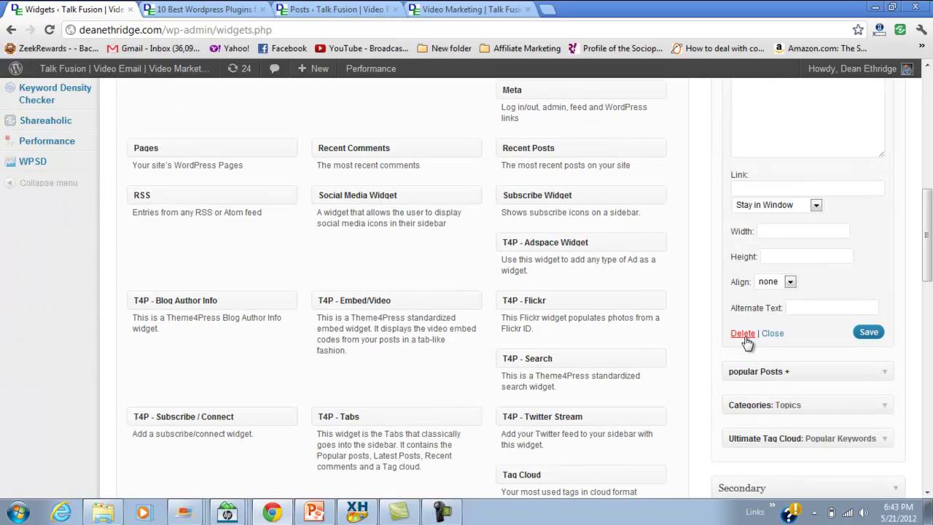
left_click(743, 333)
scroll(590, 287, "up", 1)
scroll(591, 288, "up", 3)
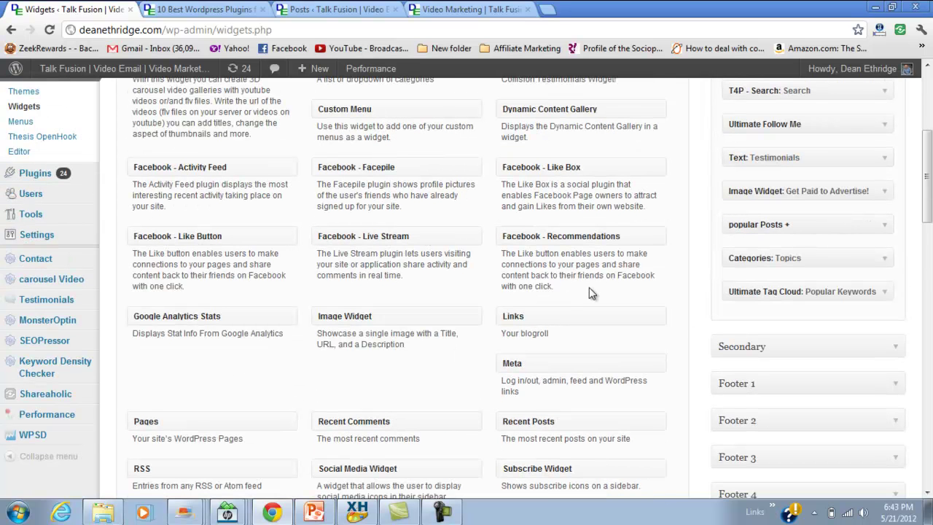
scroll(574, 280, "up", 1)
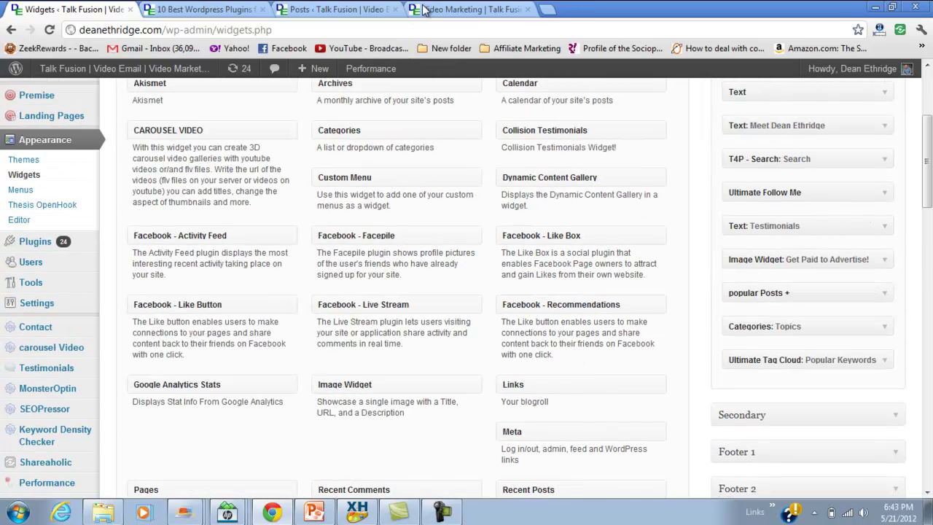